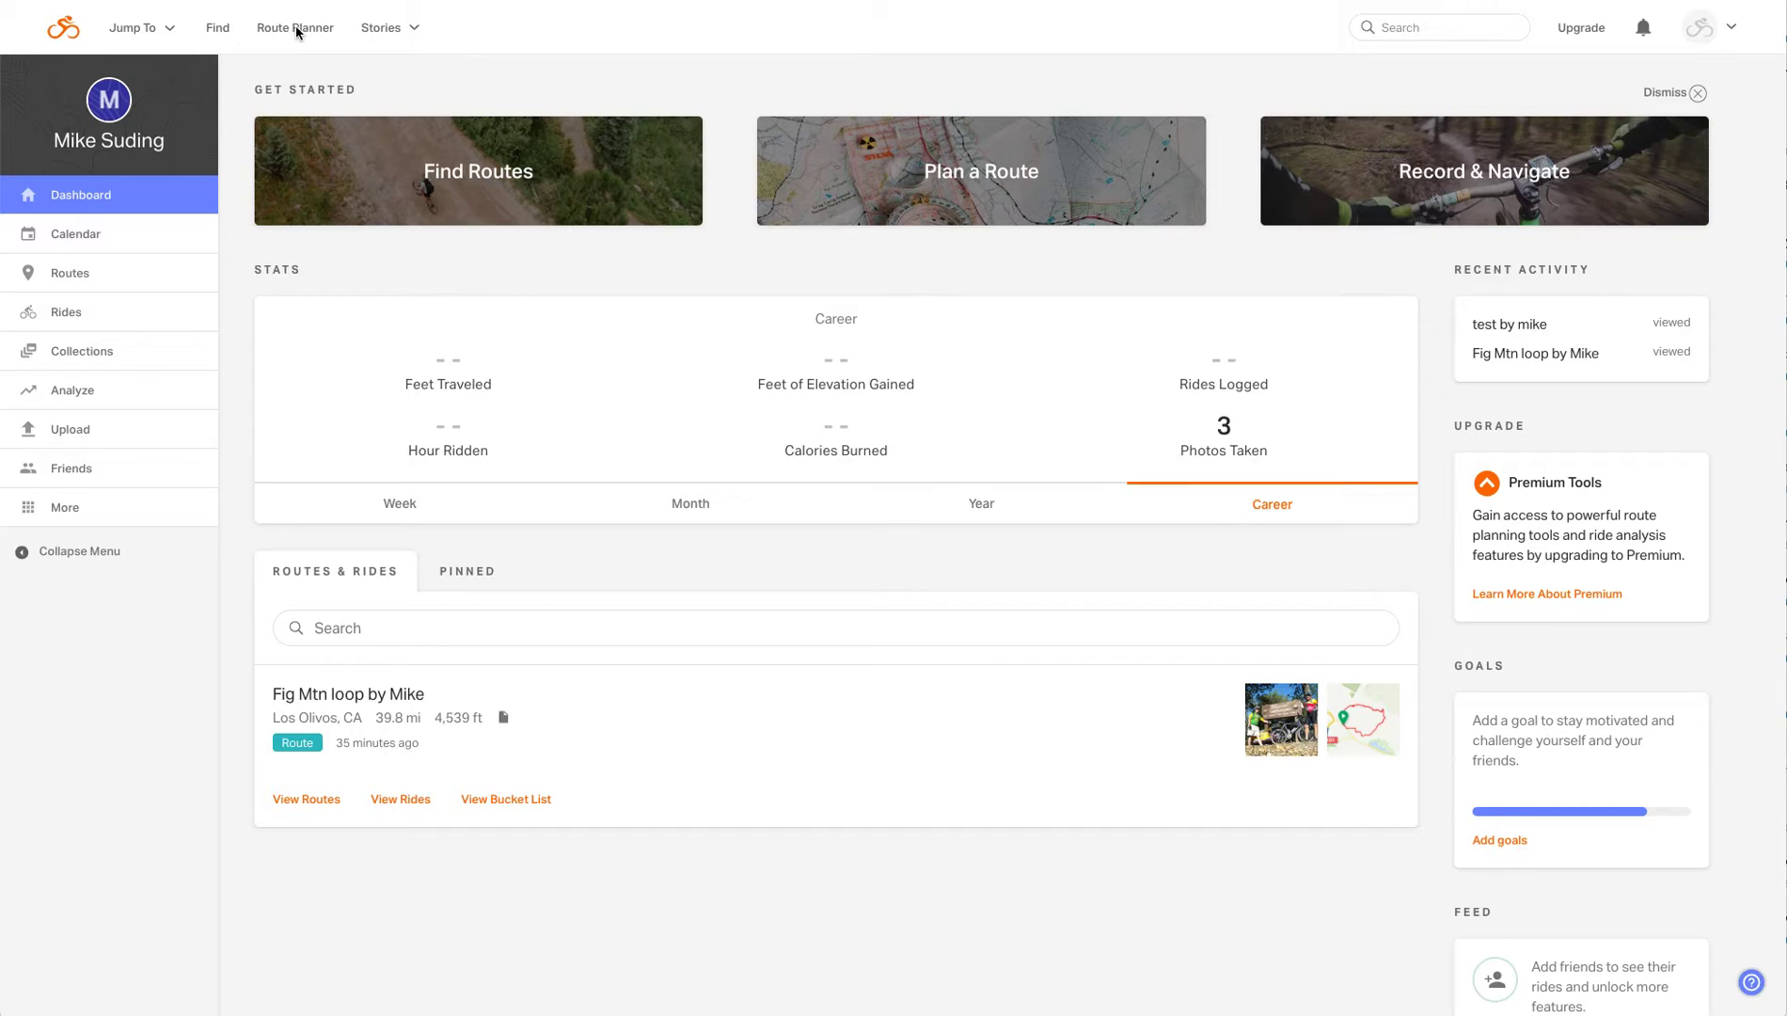
- Start a new route in the Route Planner, centre the map on Goleta, and remove the search marker
{"action": "left_click", "coordinate": [298, 31]}
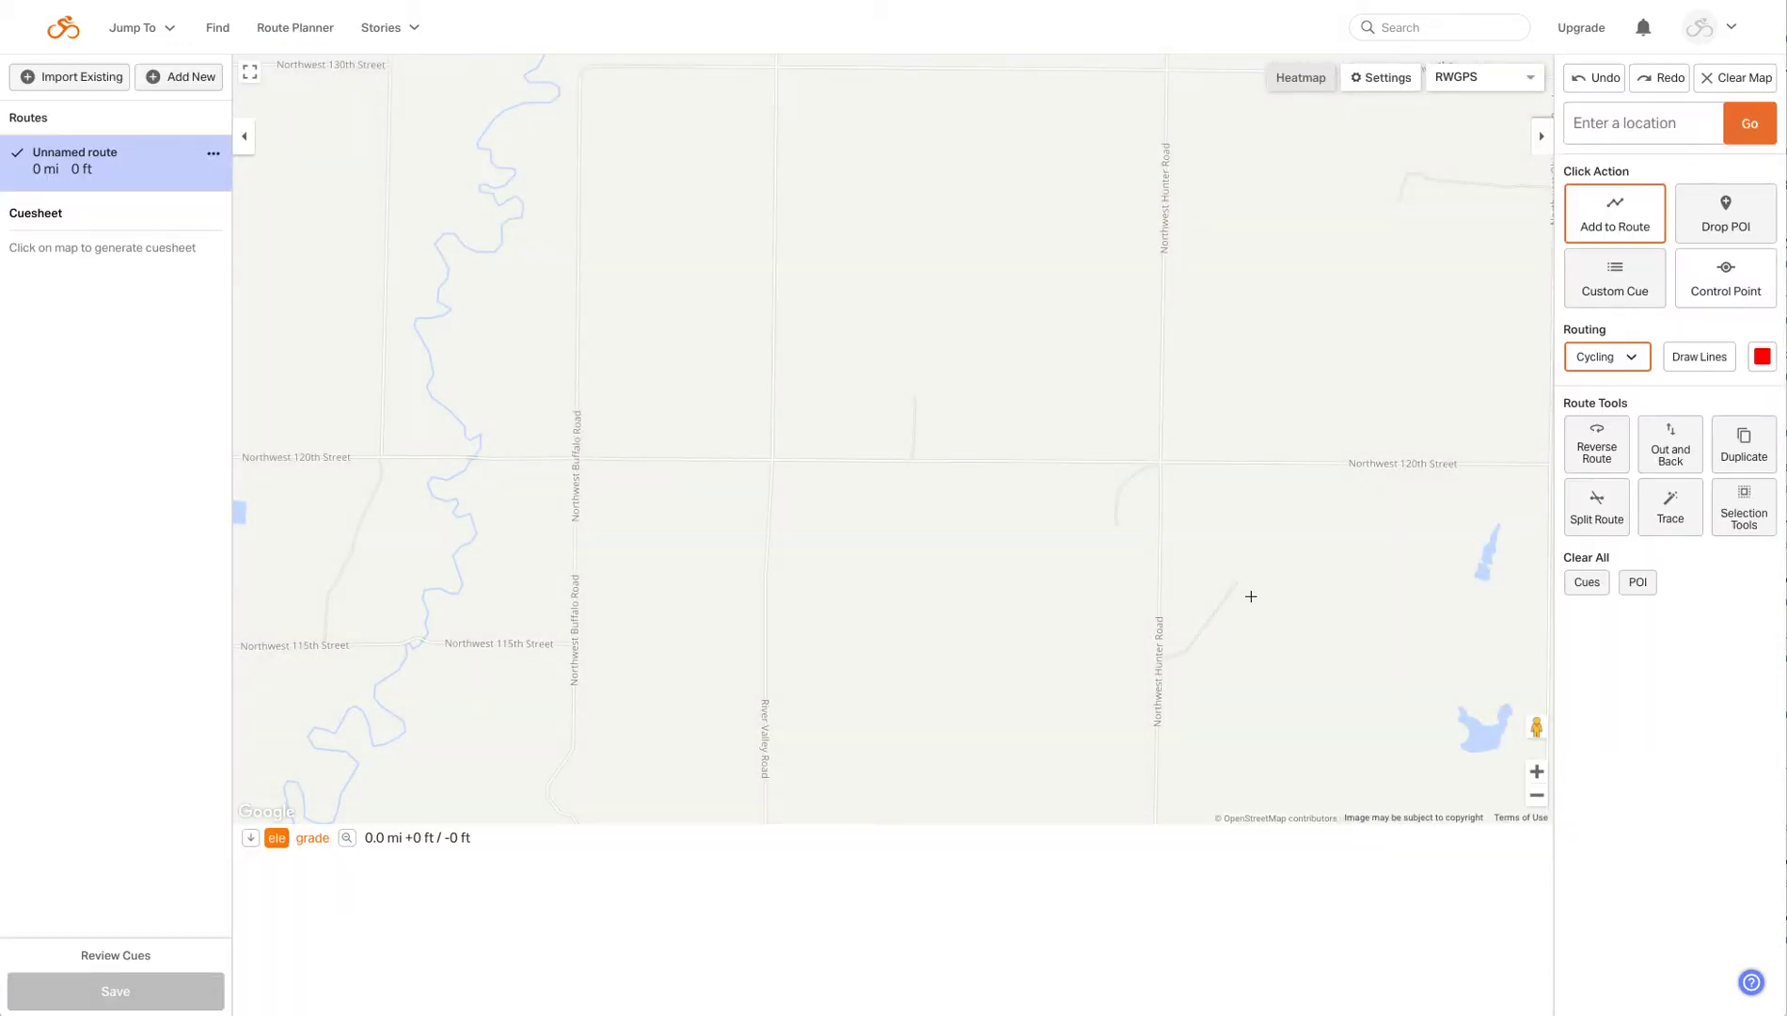
{"action": "left_click", "coordinate": [1672, 125]}
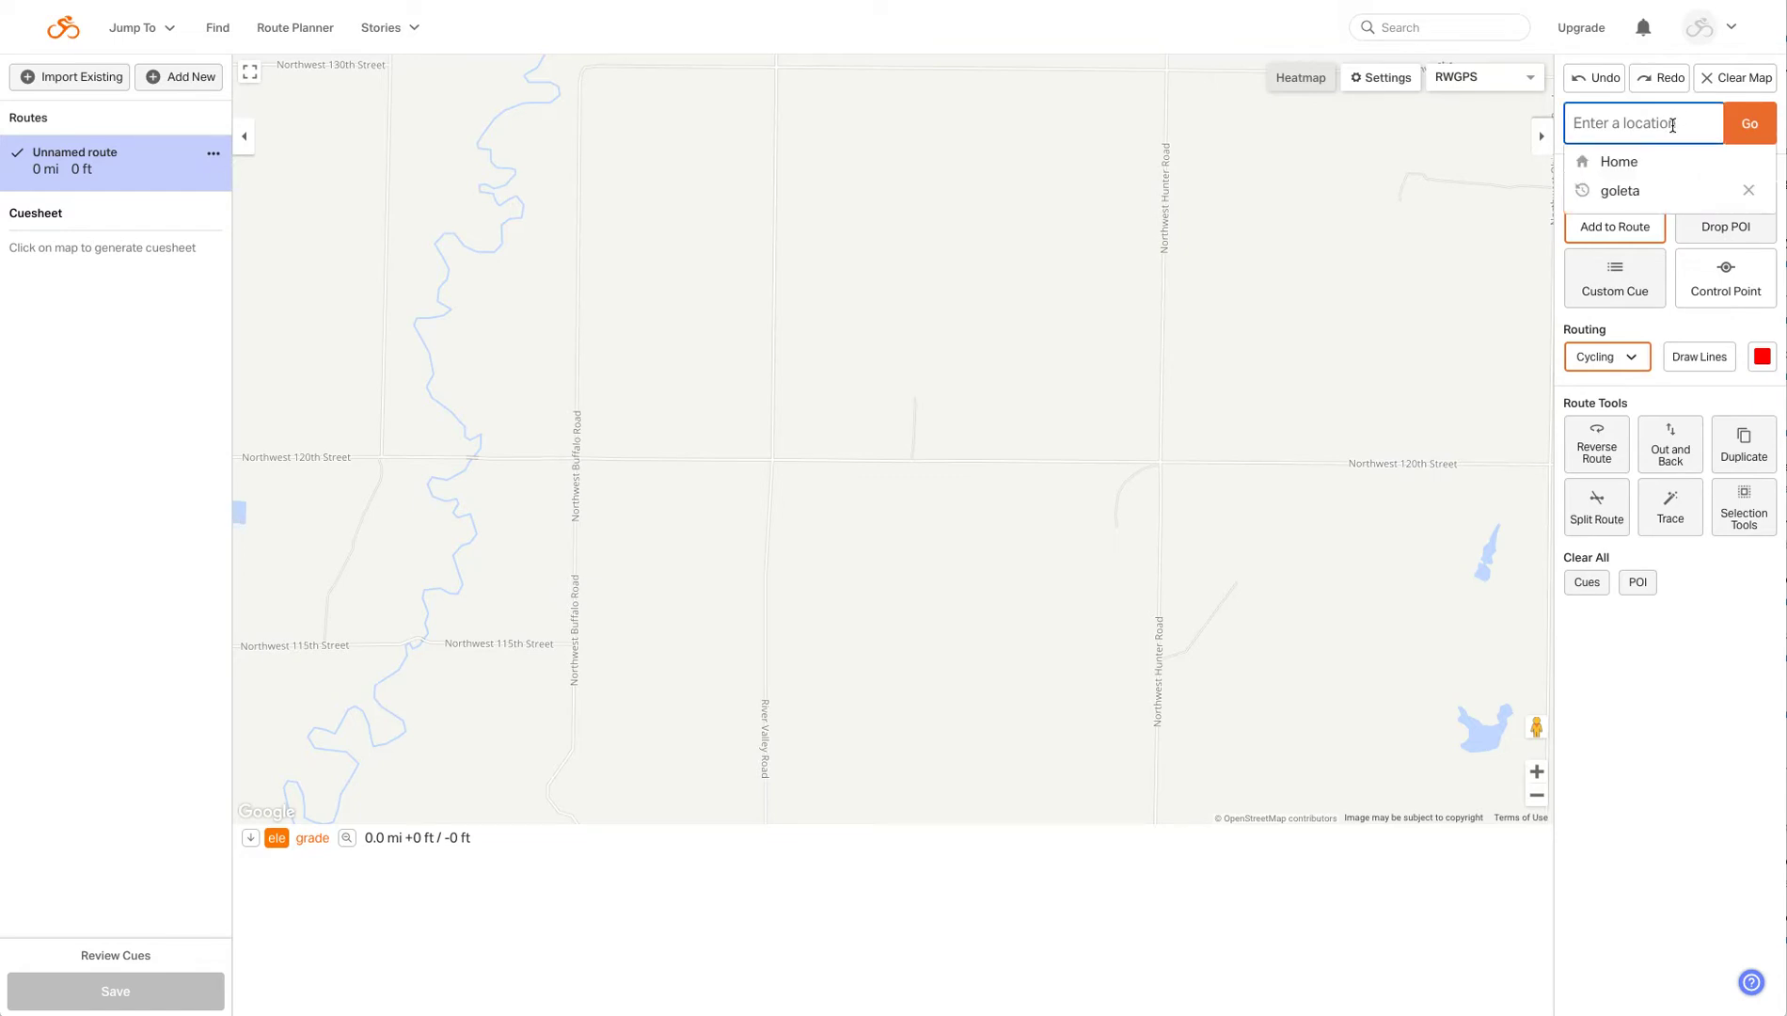
{"action": "left_click", "coordinate": [1636, 193]}
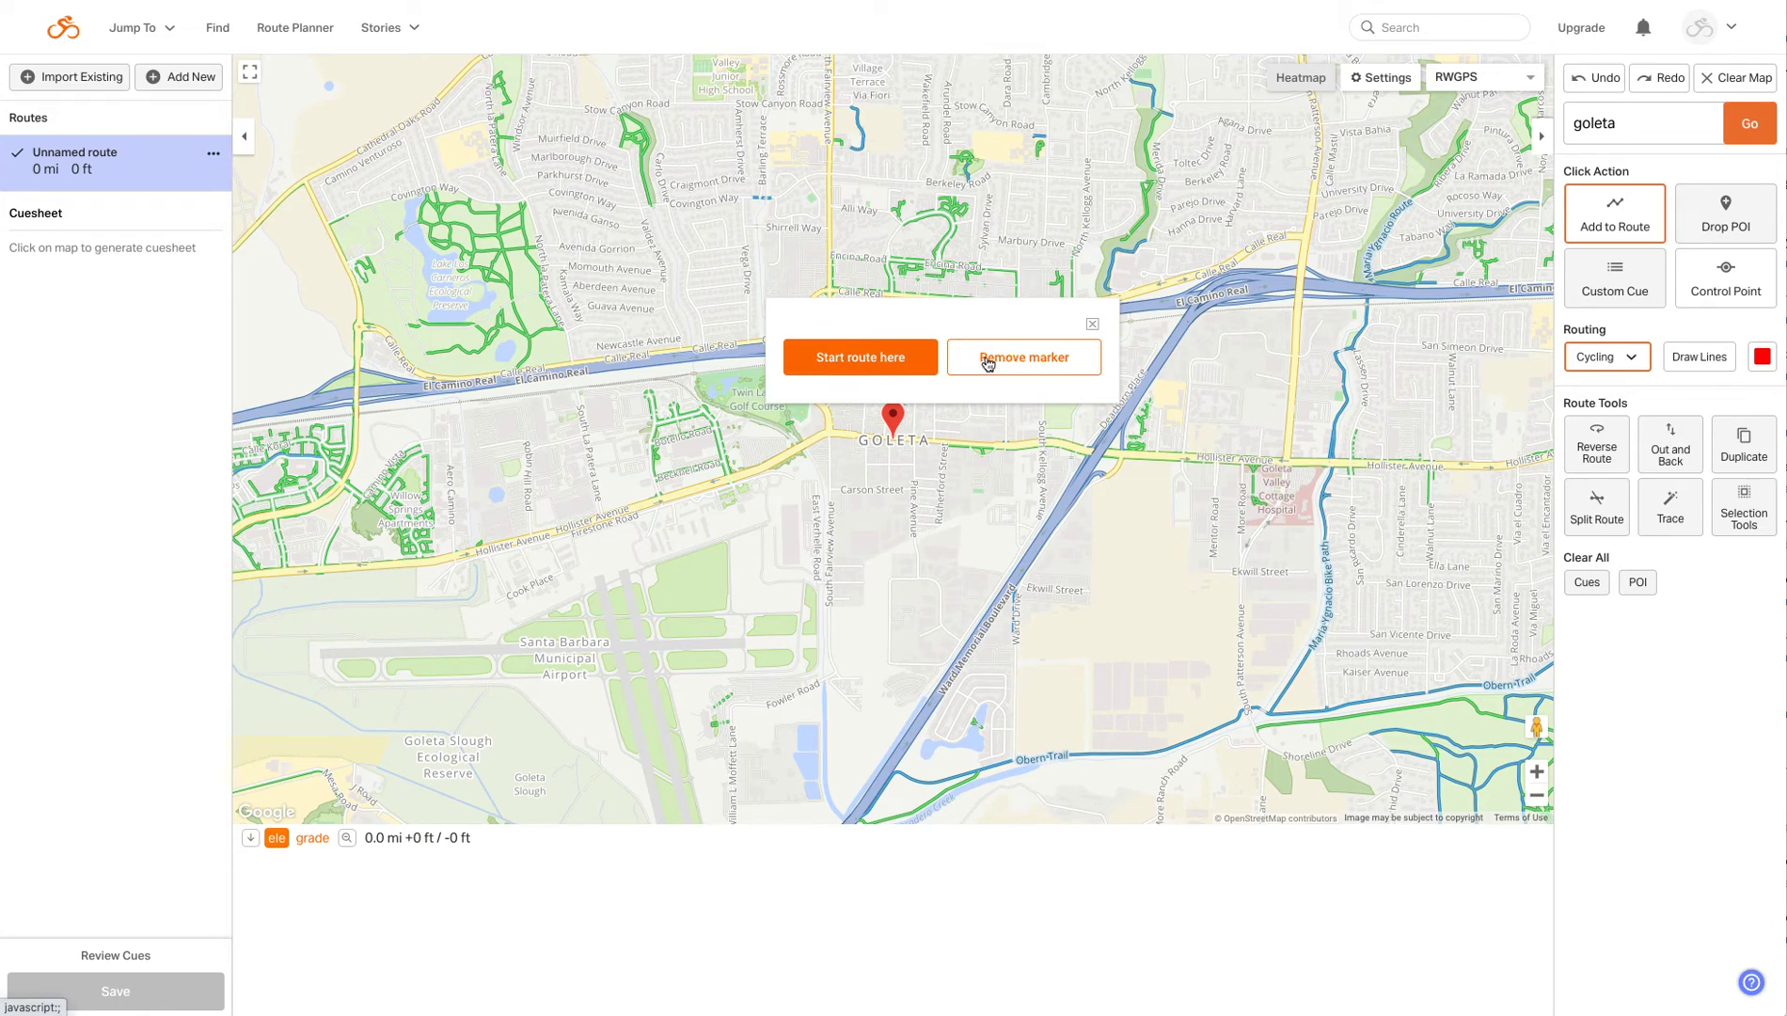
{"action": "left_click", "coordinate": [986, 363]}
{"action": "left_click_drag", "start_coordinate": [1122, 283], "coordinate": [1216, 454]}
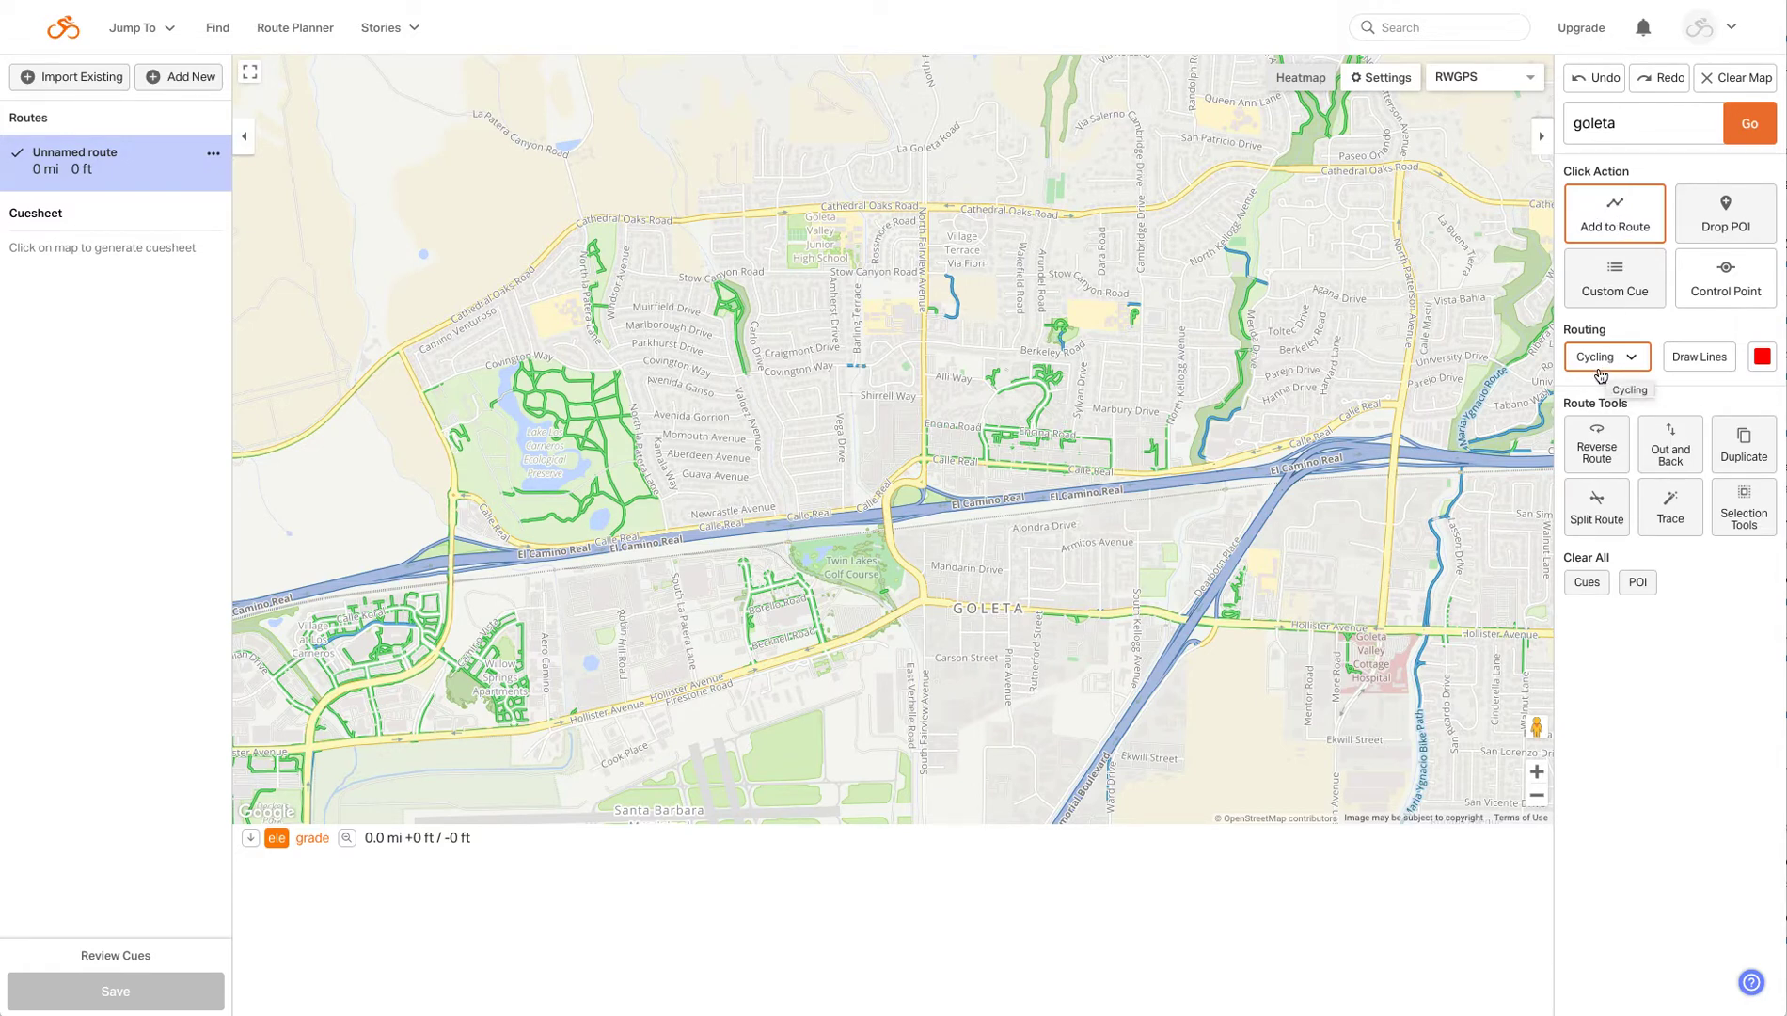
- Plot the route west along Cathedral Oaks Road, then south via North Los Carneros to Hollister Avenue (5.2 mi)
{"action": "left_click", "coordinate": [1390, 168]}
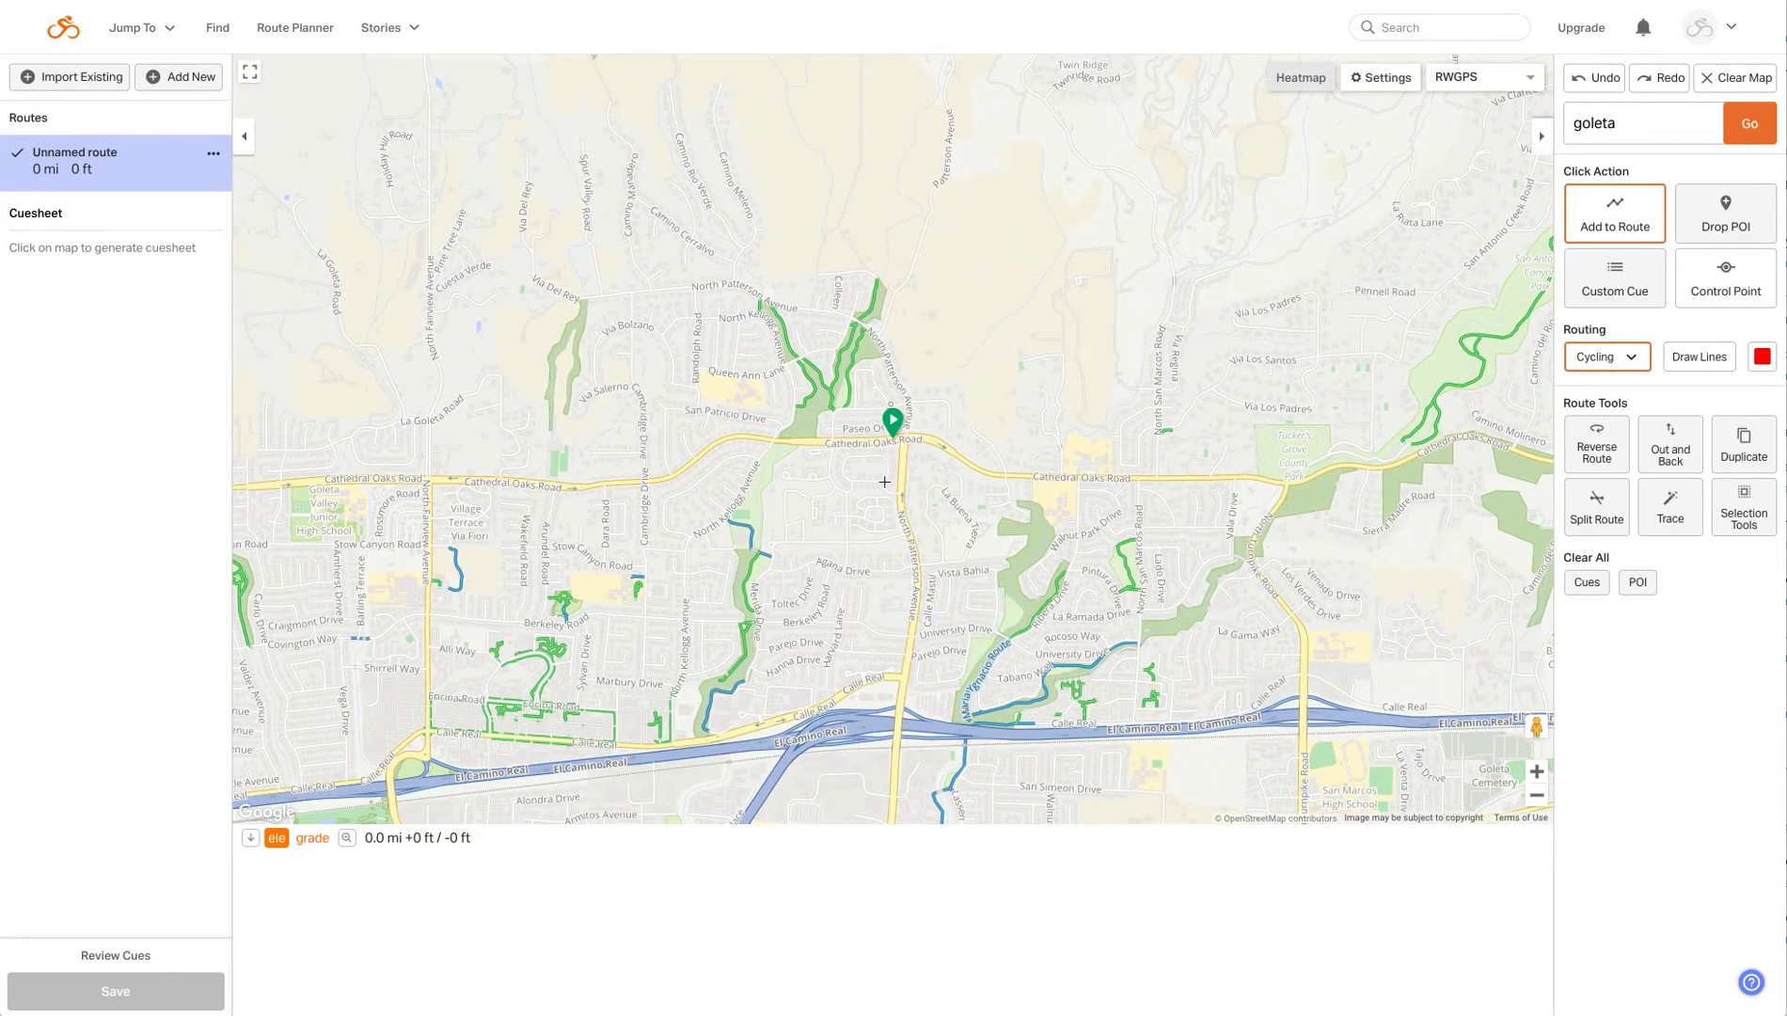
{"action": "left_click", "coordinate": [373, 479]}
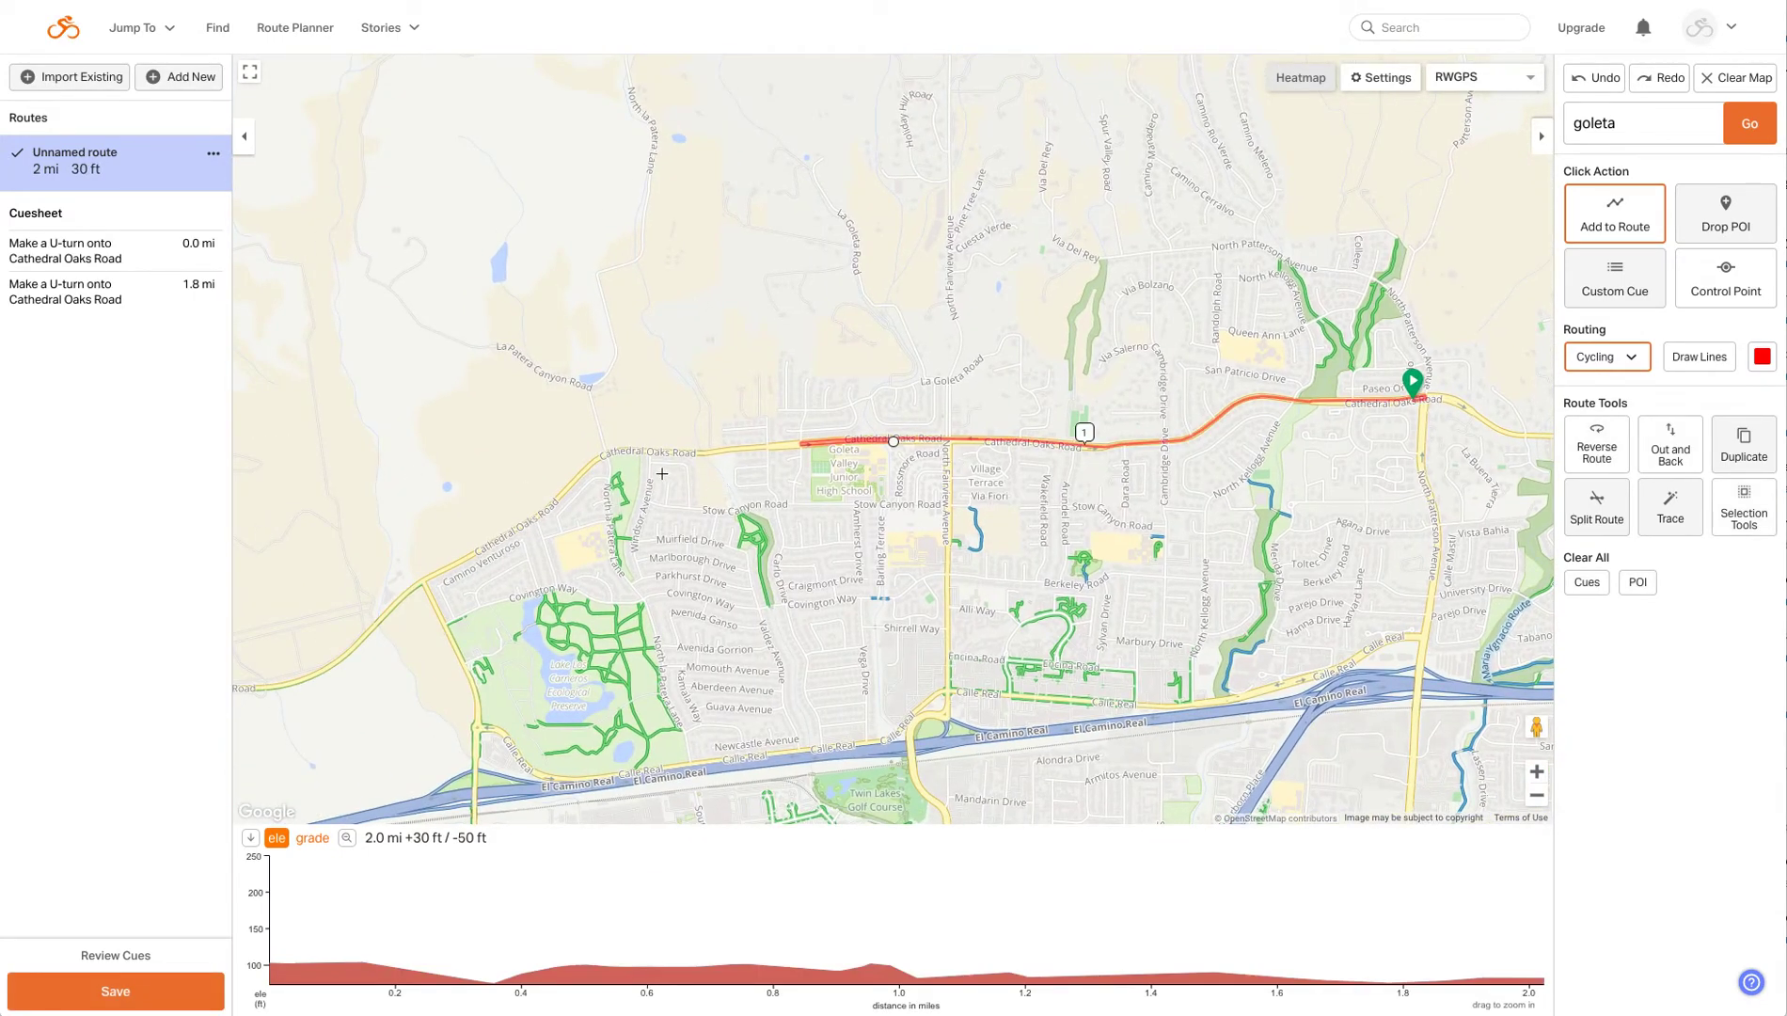
{"action": "left_click", "coordinate": [586, 468]}
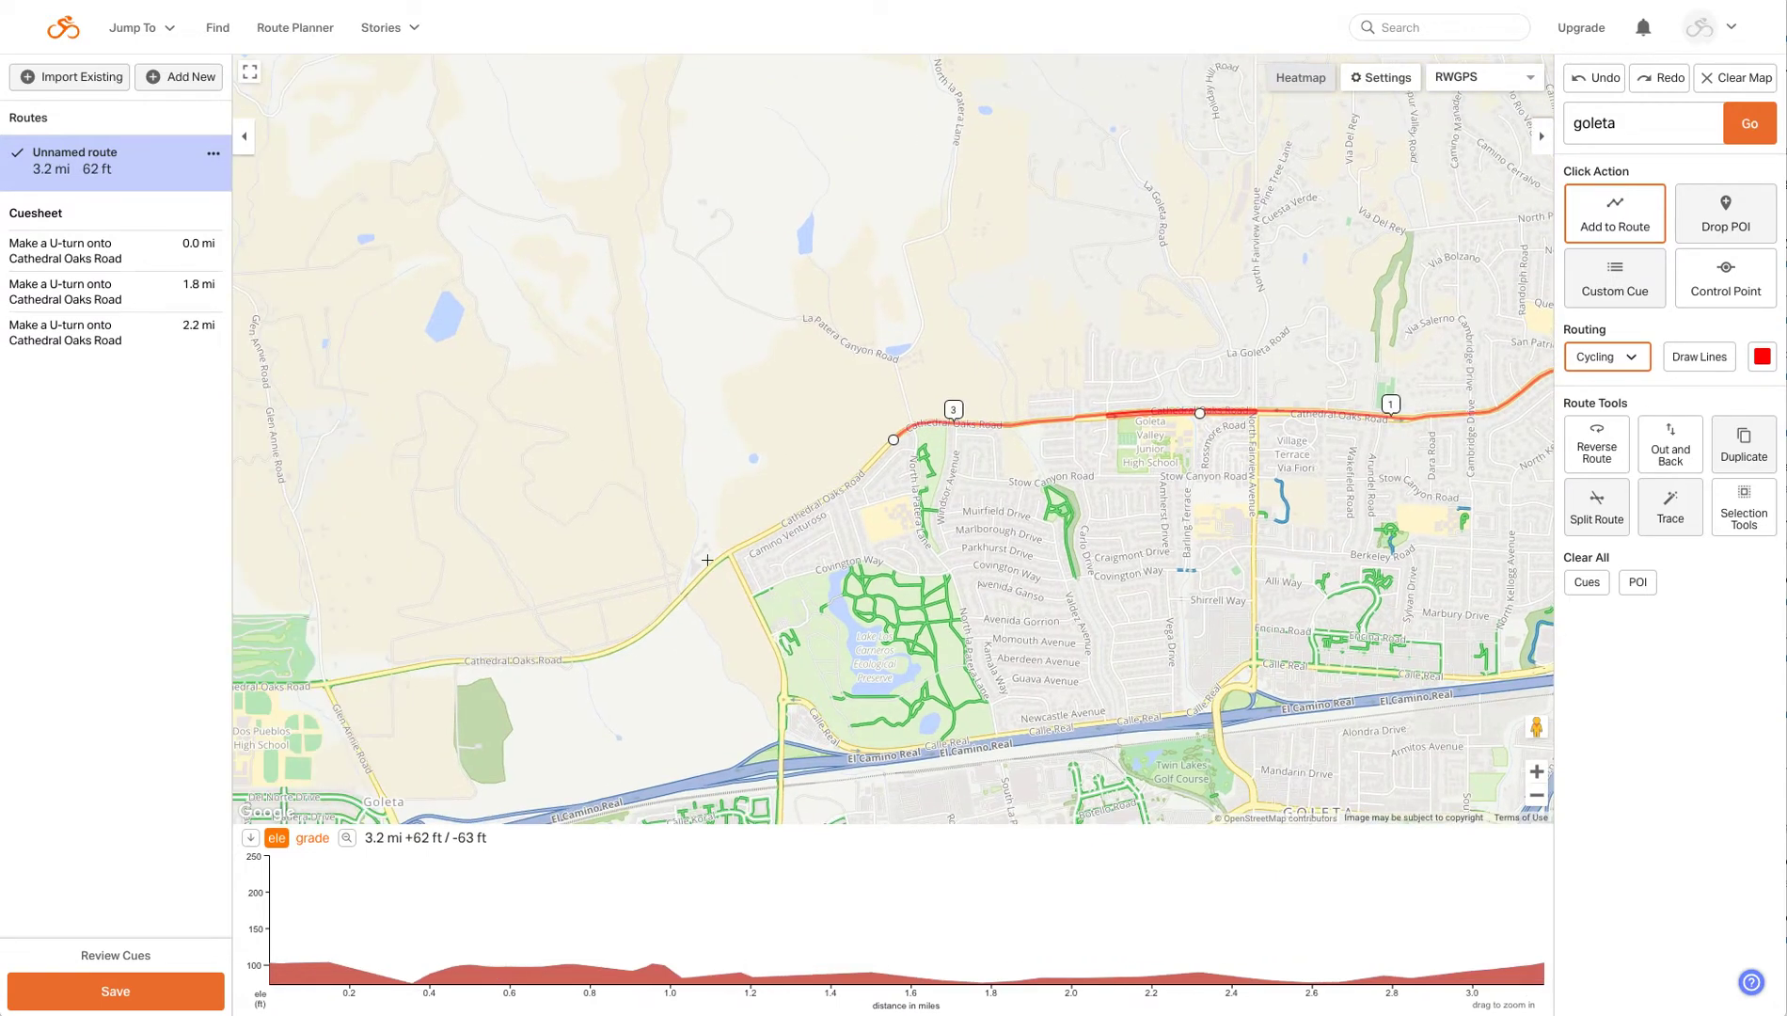
{"action": "left_click", "coordinate": [756, 609]}
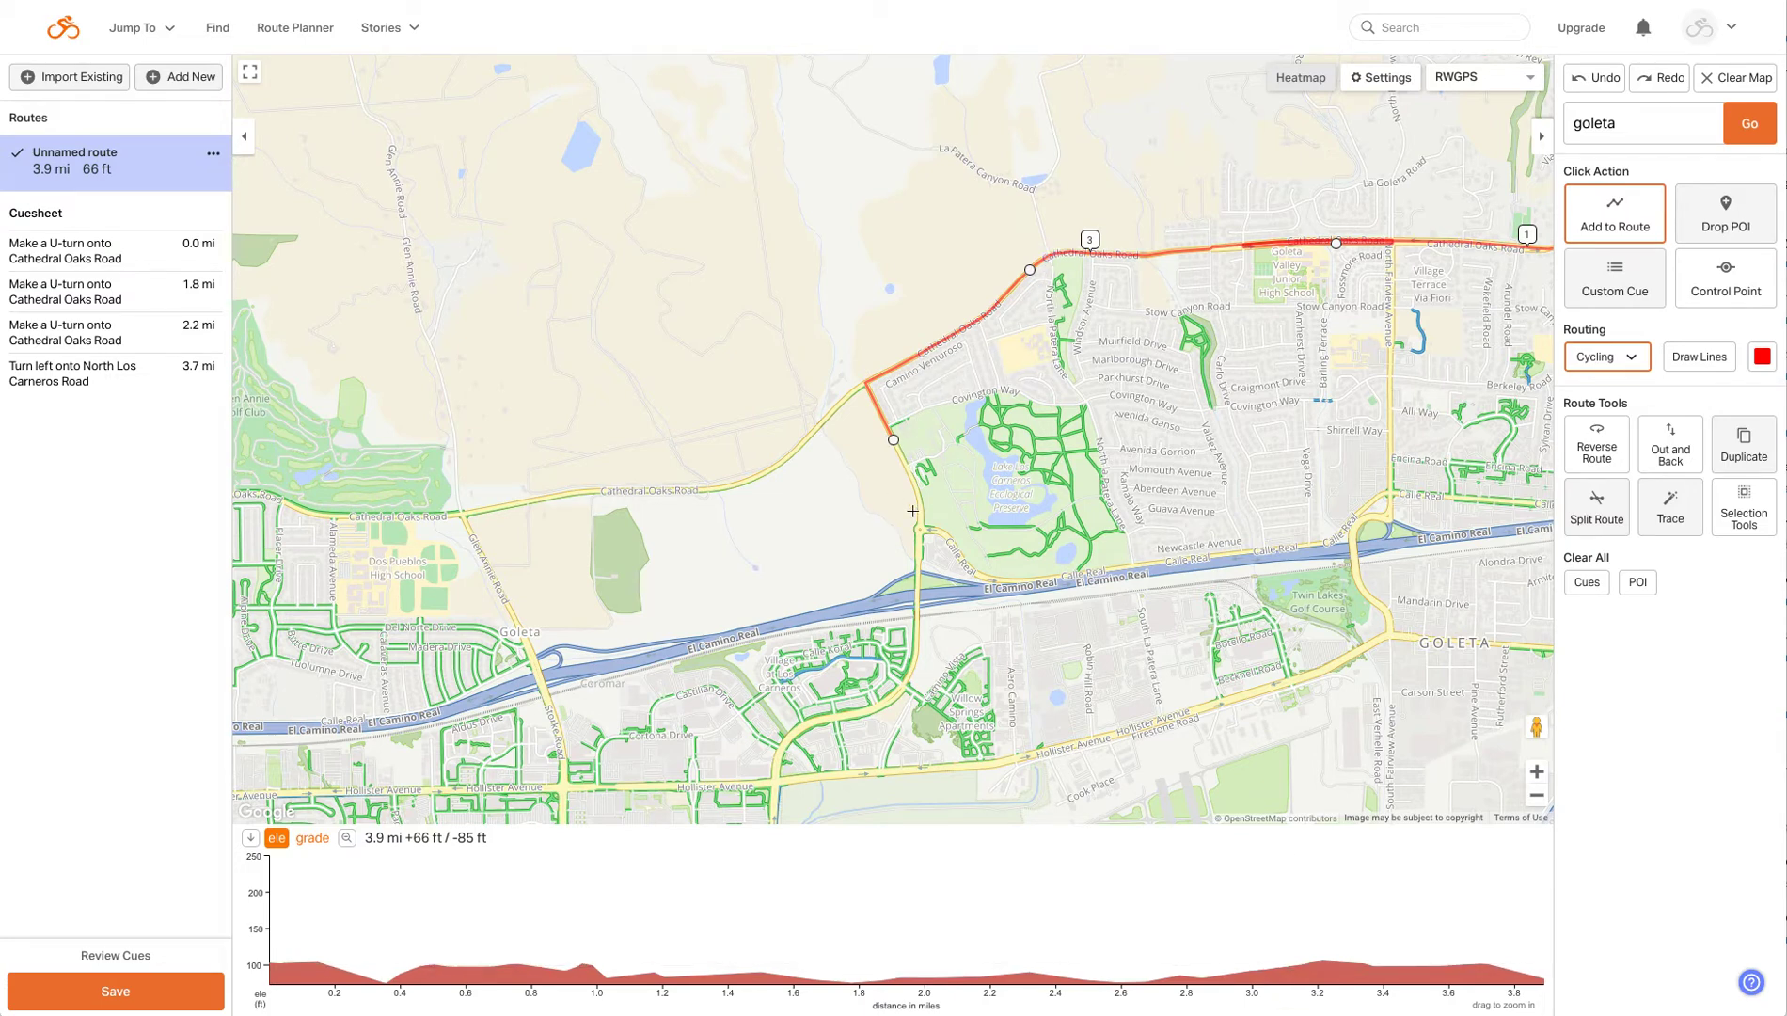
{"action": "left_click", "coordinate": [915, 624]}
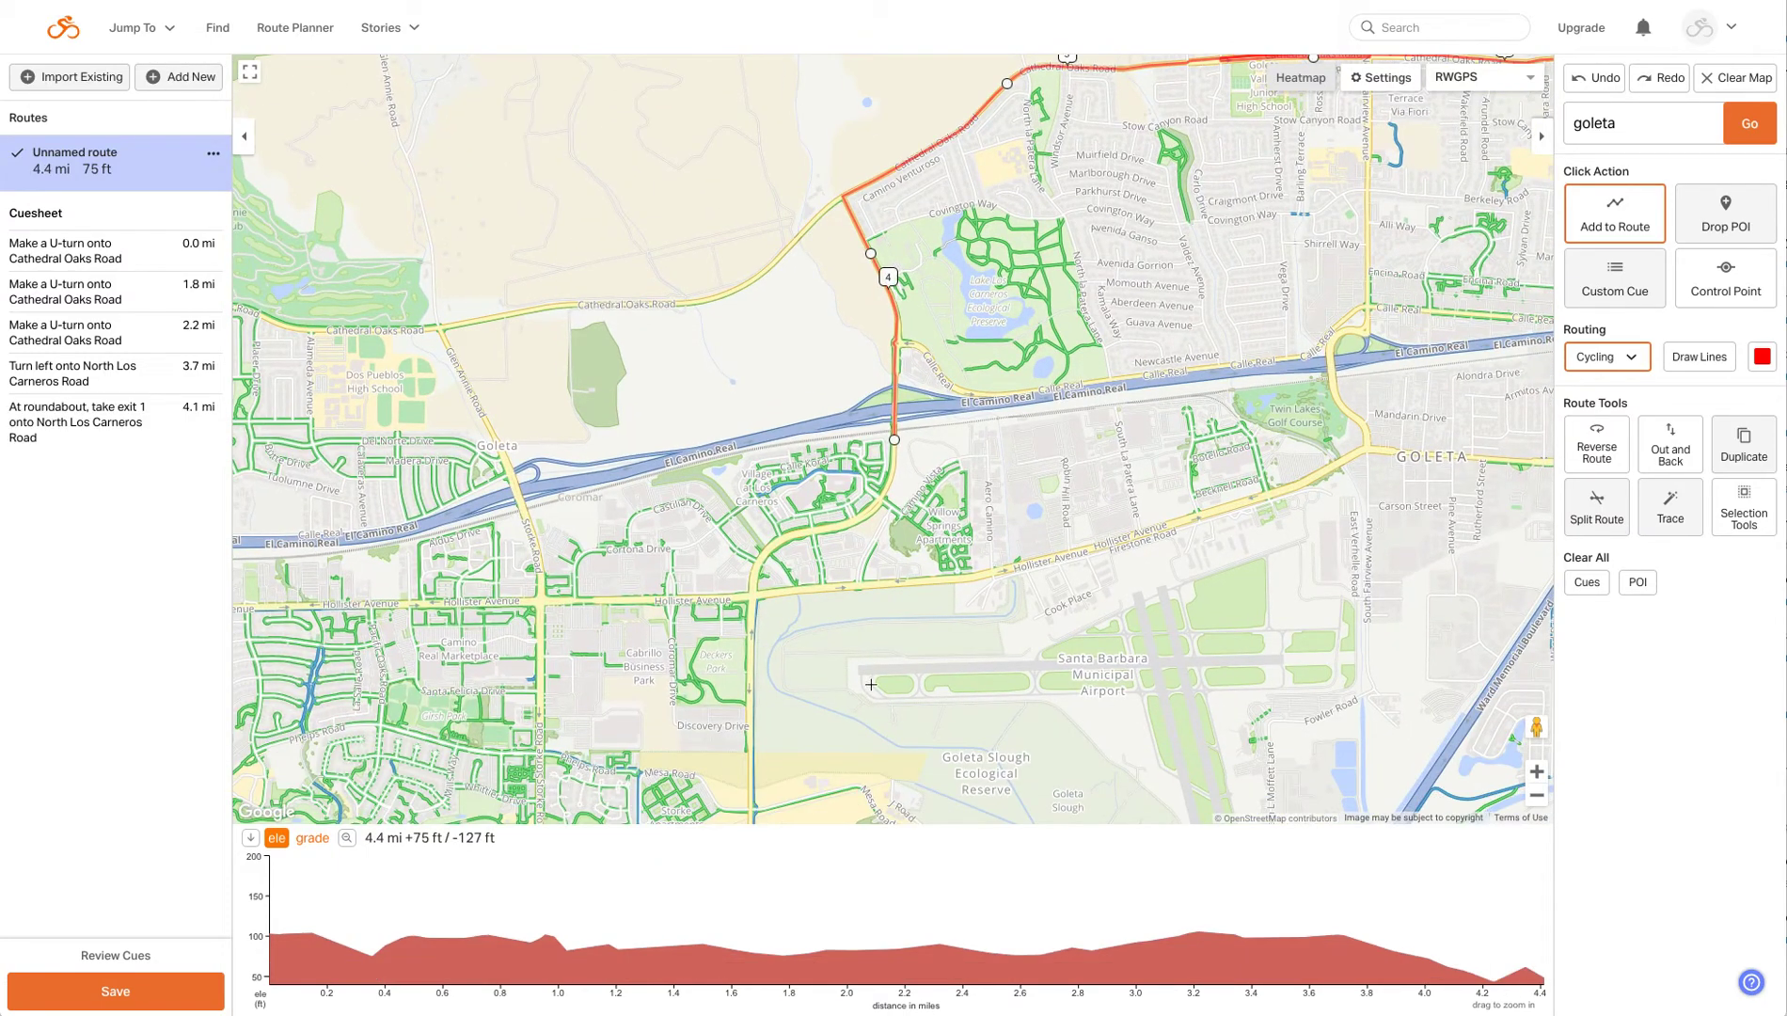
{"action": "left_click", "coordinate": [778, 592]}
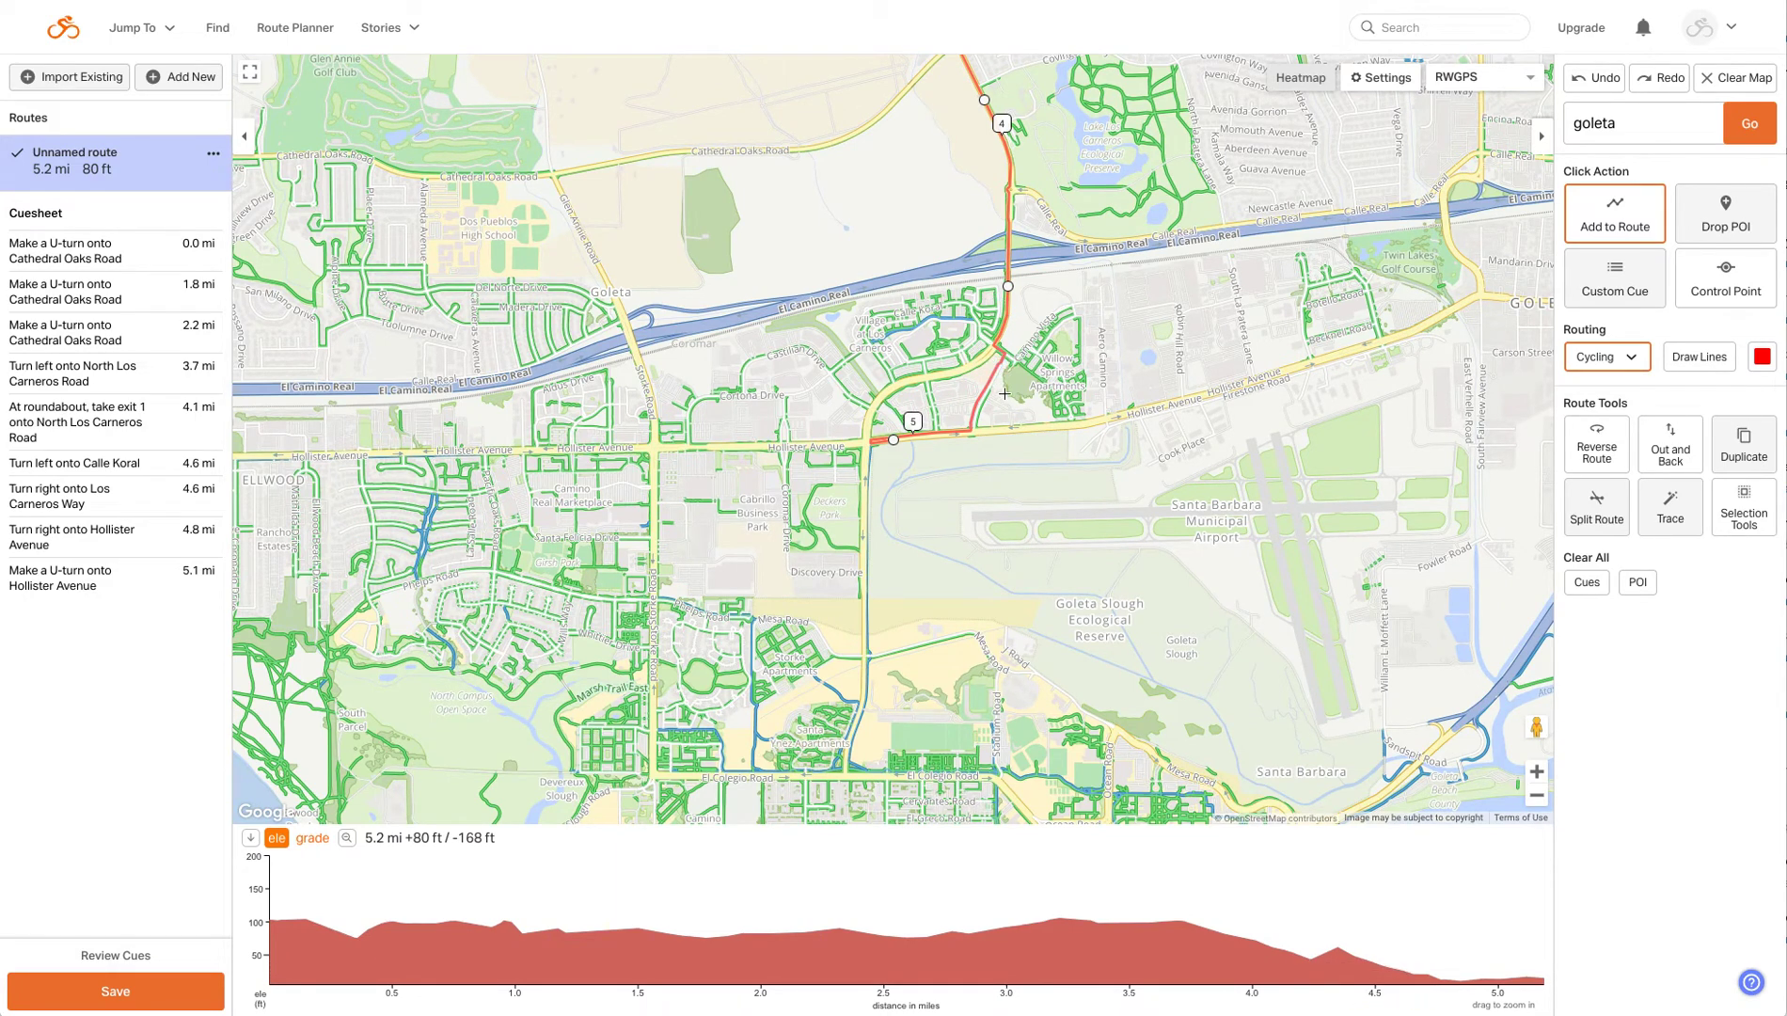
- Drag a control point on the Los Carneros leg so it reaches Hollister Avenue sooner (5.1 mi)
{"action": "left_click", "coordinate": [1713, 284]}
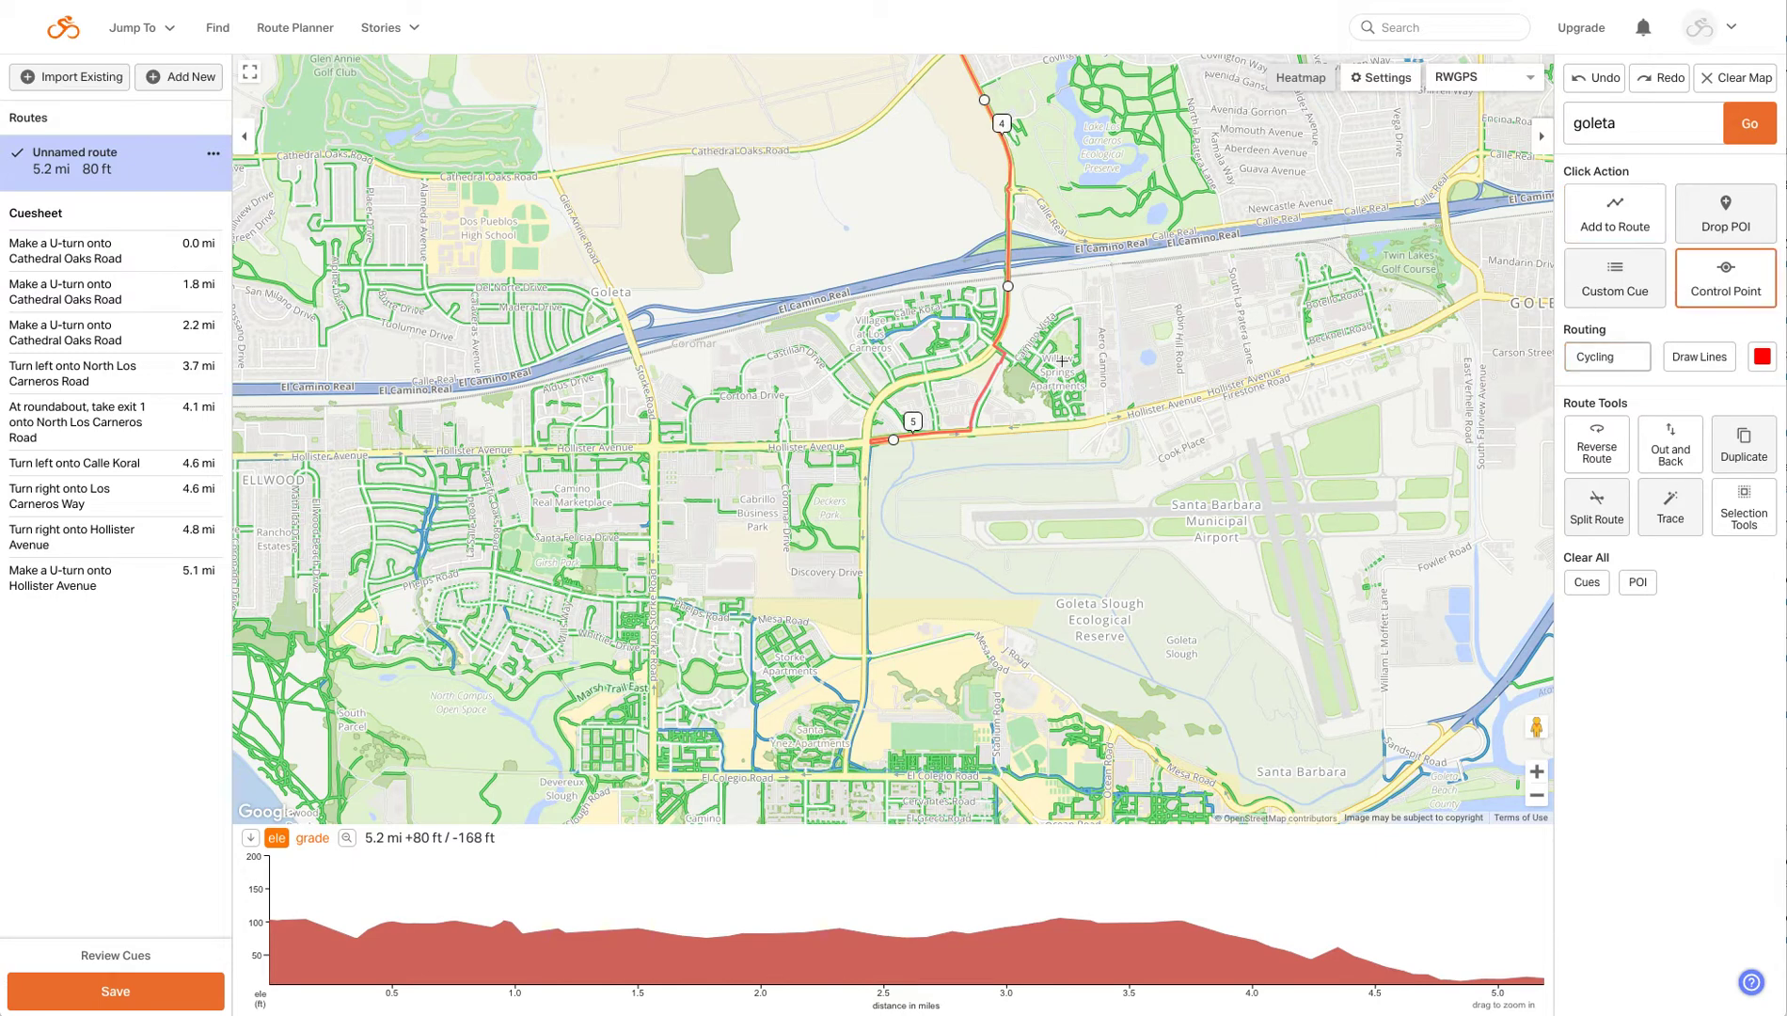
{"action": "left_click_drag", "start_coordinate": [987, 381], "coordinate": [928, 374]}
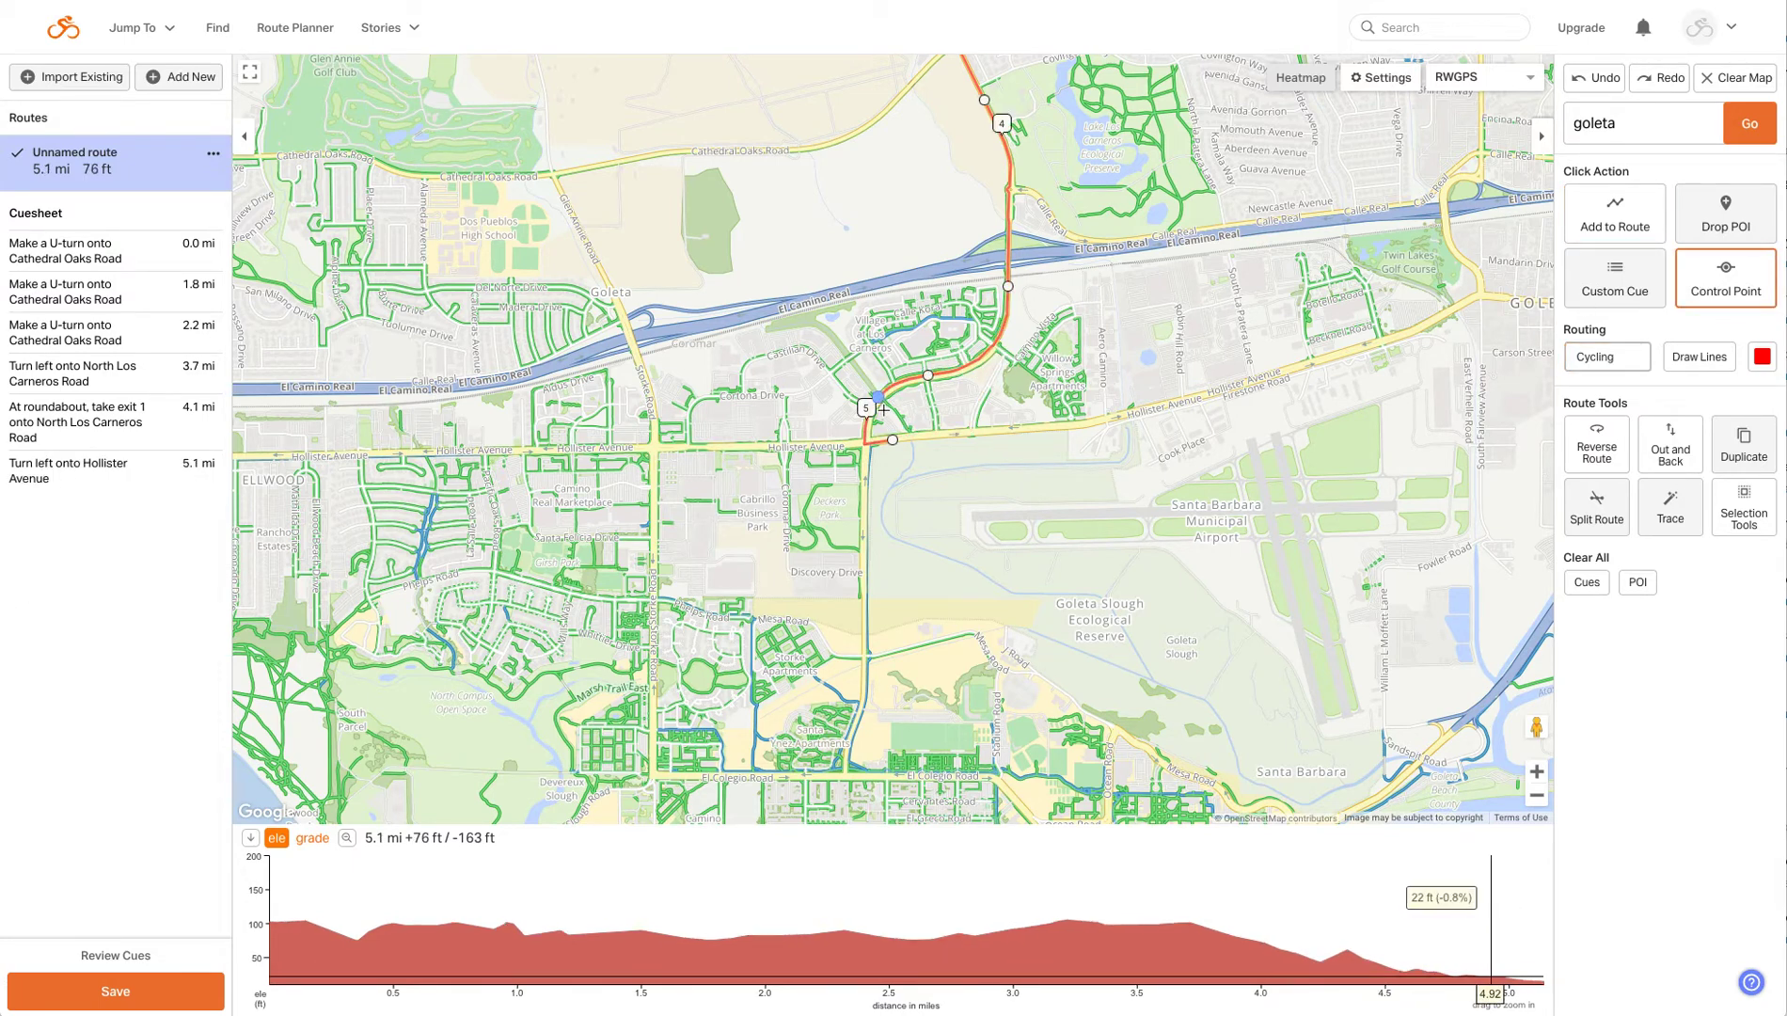
{"action": "left_click", "coordinate": [1619, 223]}
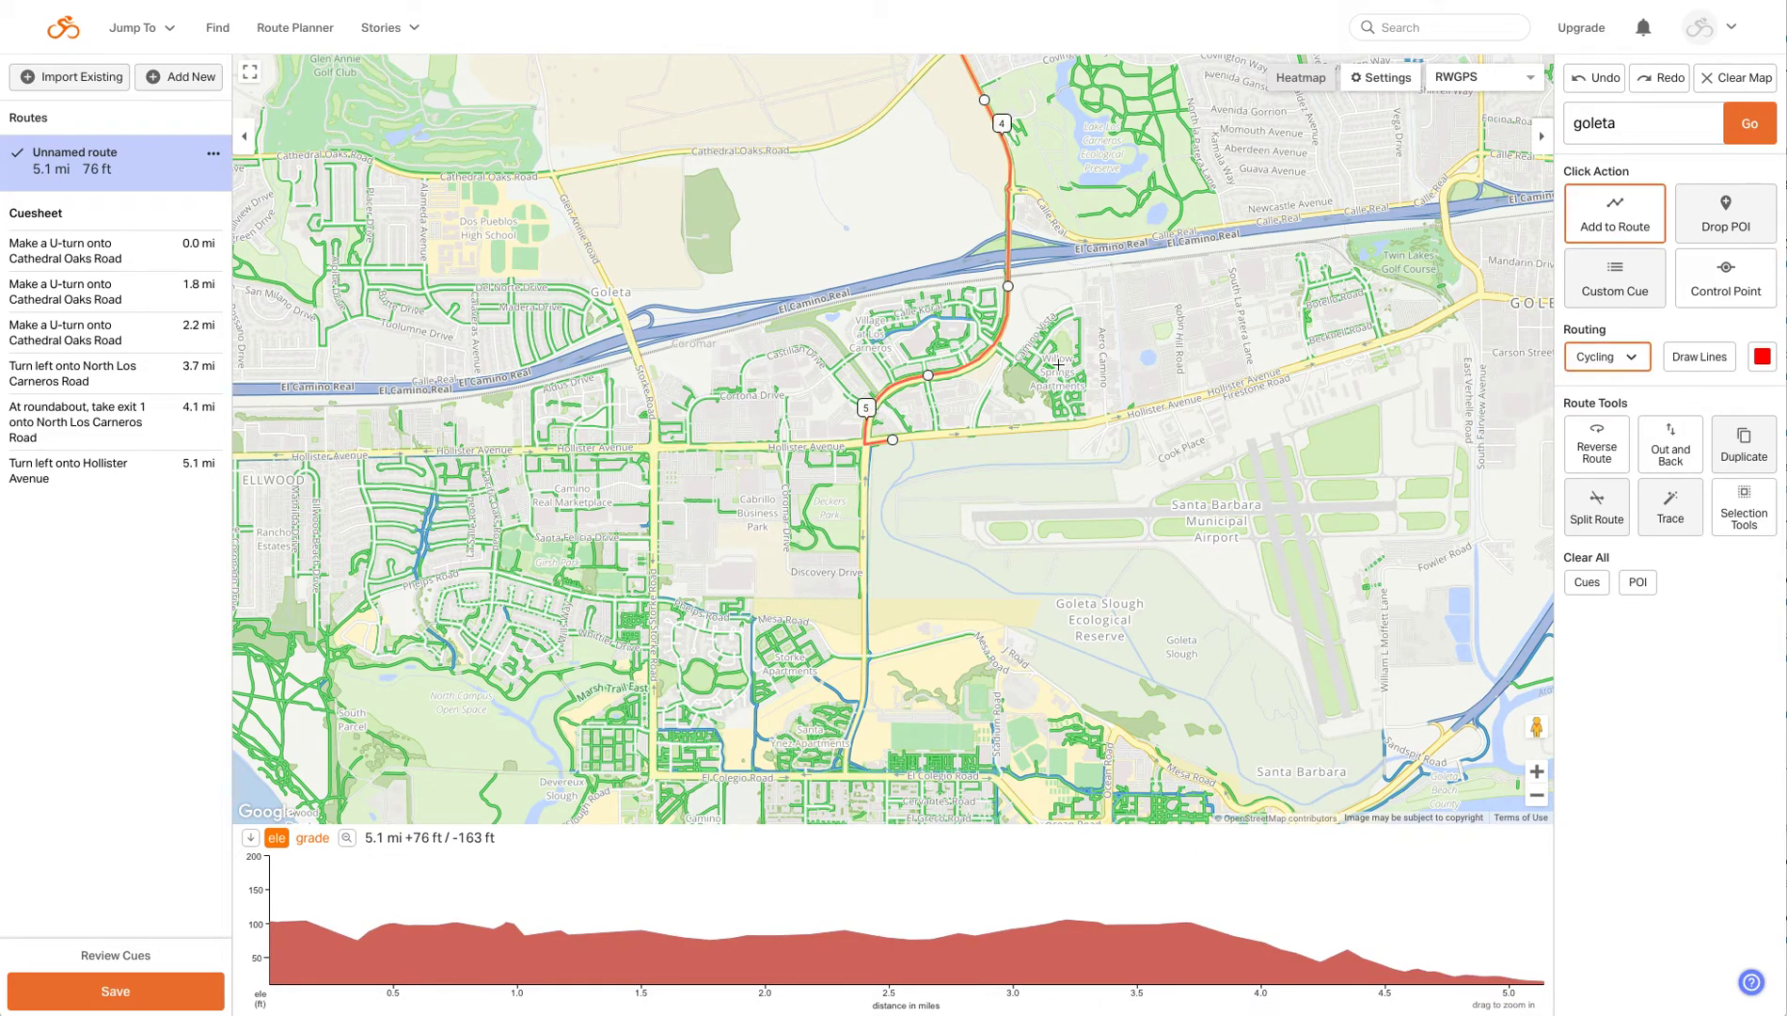
{"action": "left_click_drag", "start_coordinate": [1058, 365], "coordinate": [482, 518]}
{"action": "left_click", "coordinate": [511, 525]}
{"action": "left_click_drag", "start_coordinate": [865, 580], "coordinate": [1248, 493]}
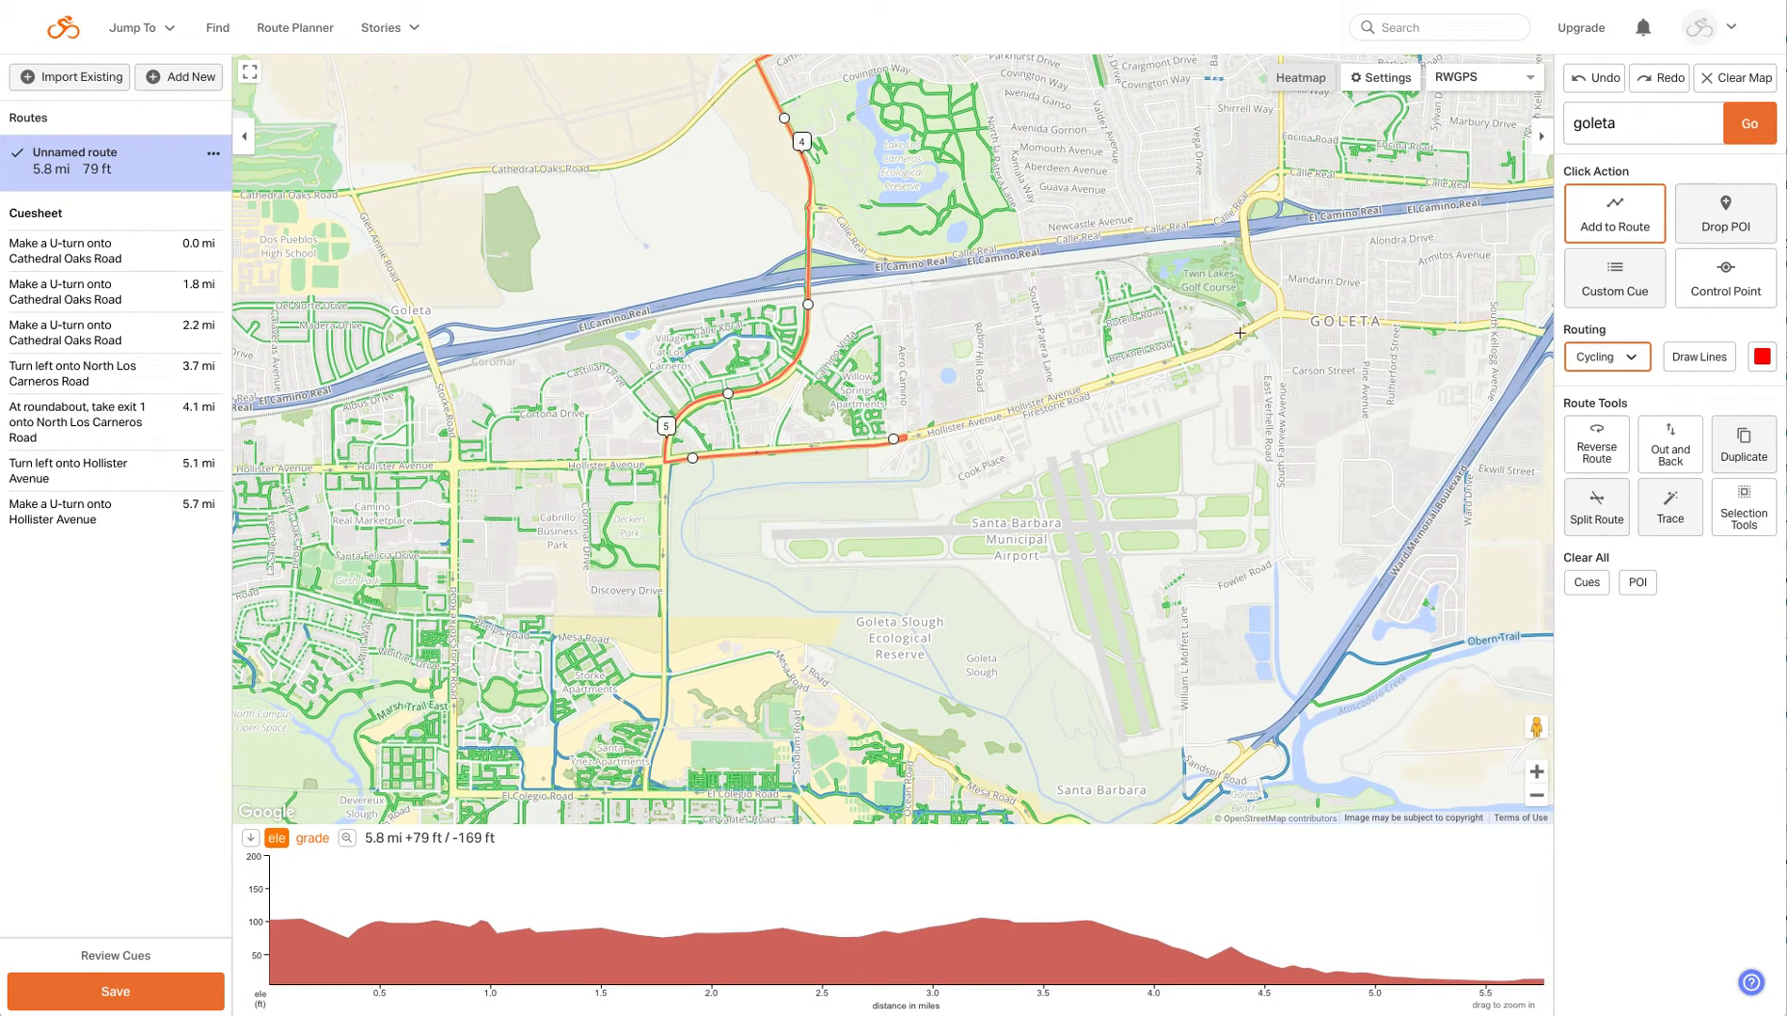
{"action": "left_click_drag", "start_coordinate": [1188, 336], "coordinate": [803, 643]}
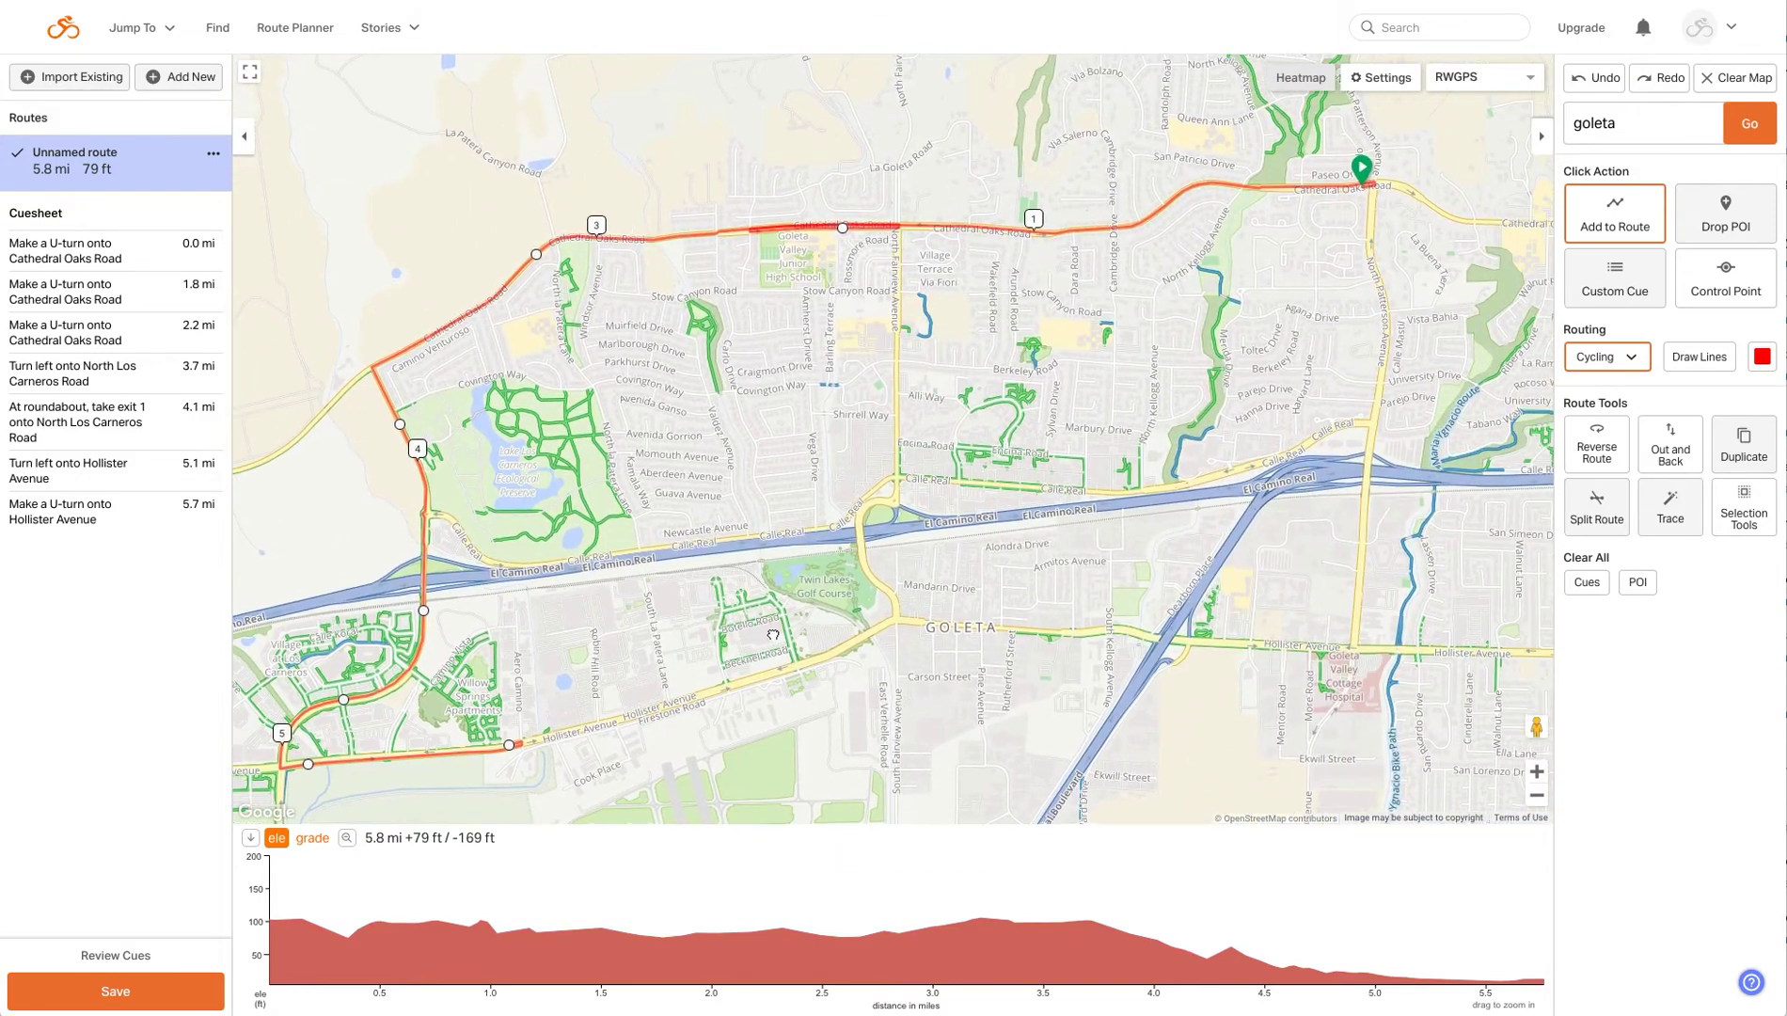
{"action": "left_click", "coordinate": [1359, 612]}
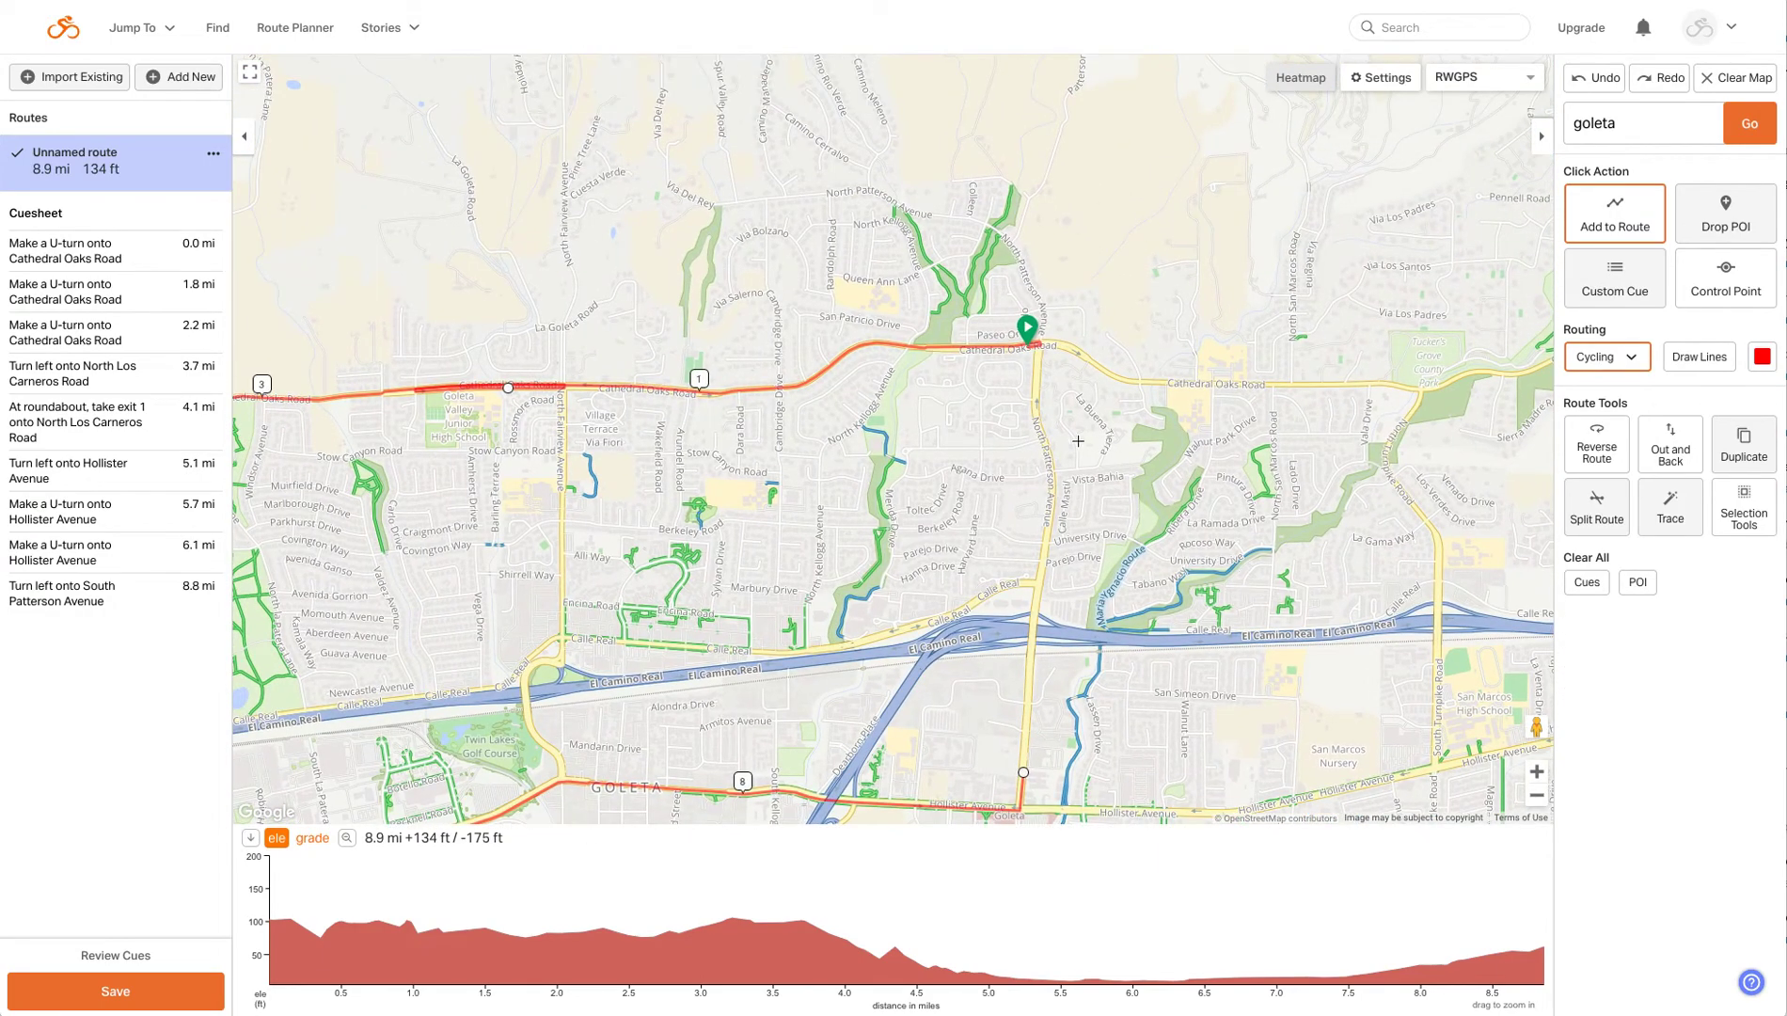
{"action": "left_click", "coordinate": [1037, 355]}
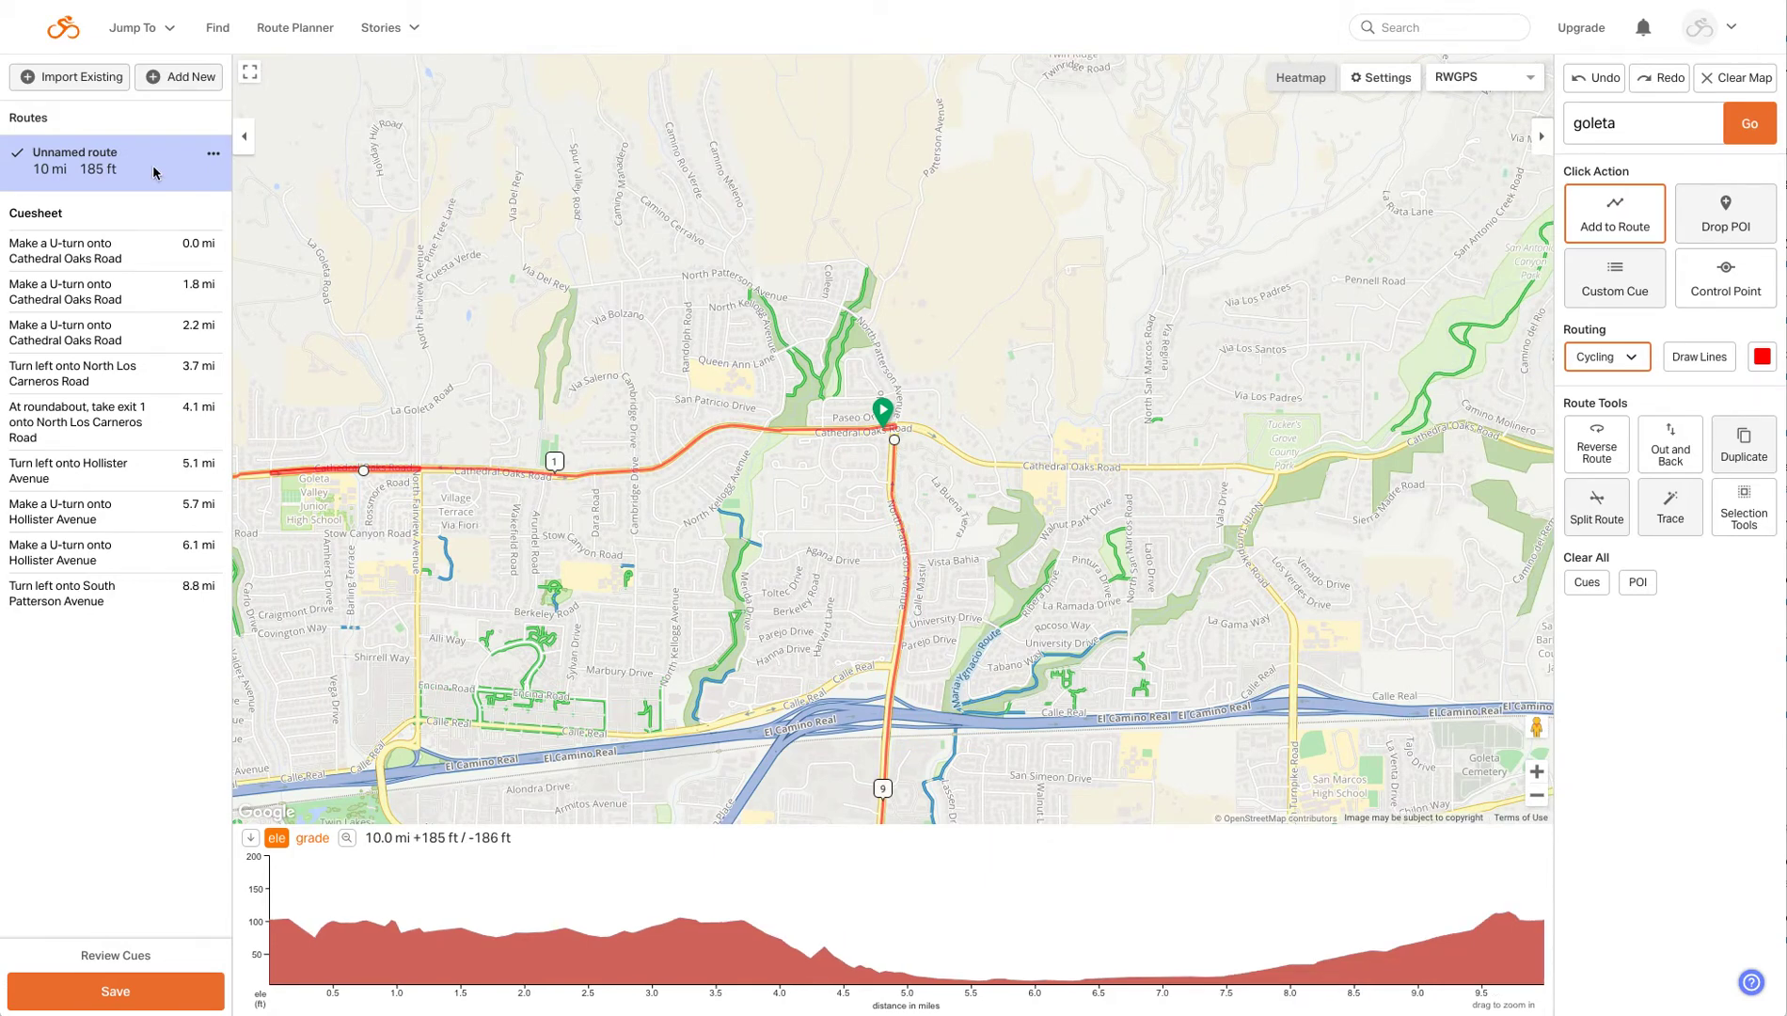
{"action": "left_click", "coordinate": [213, 155]}
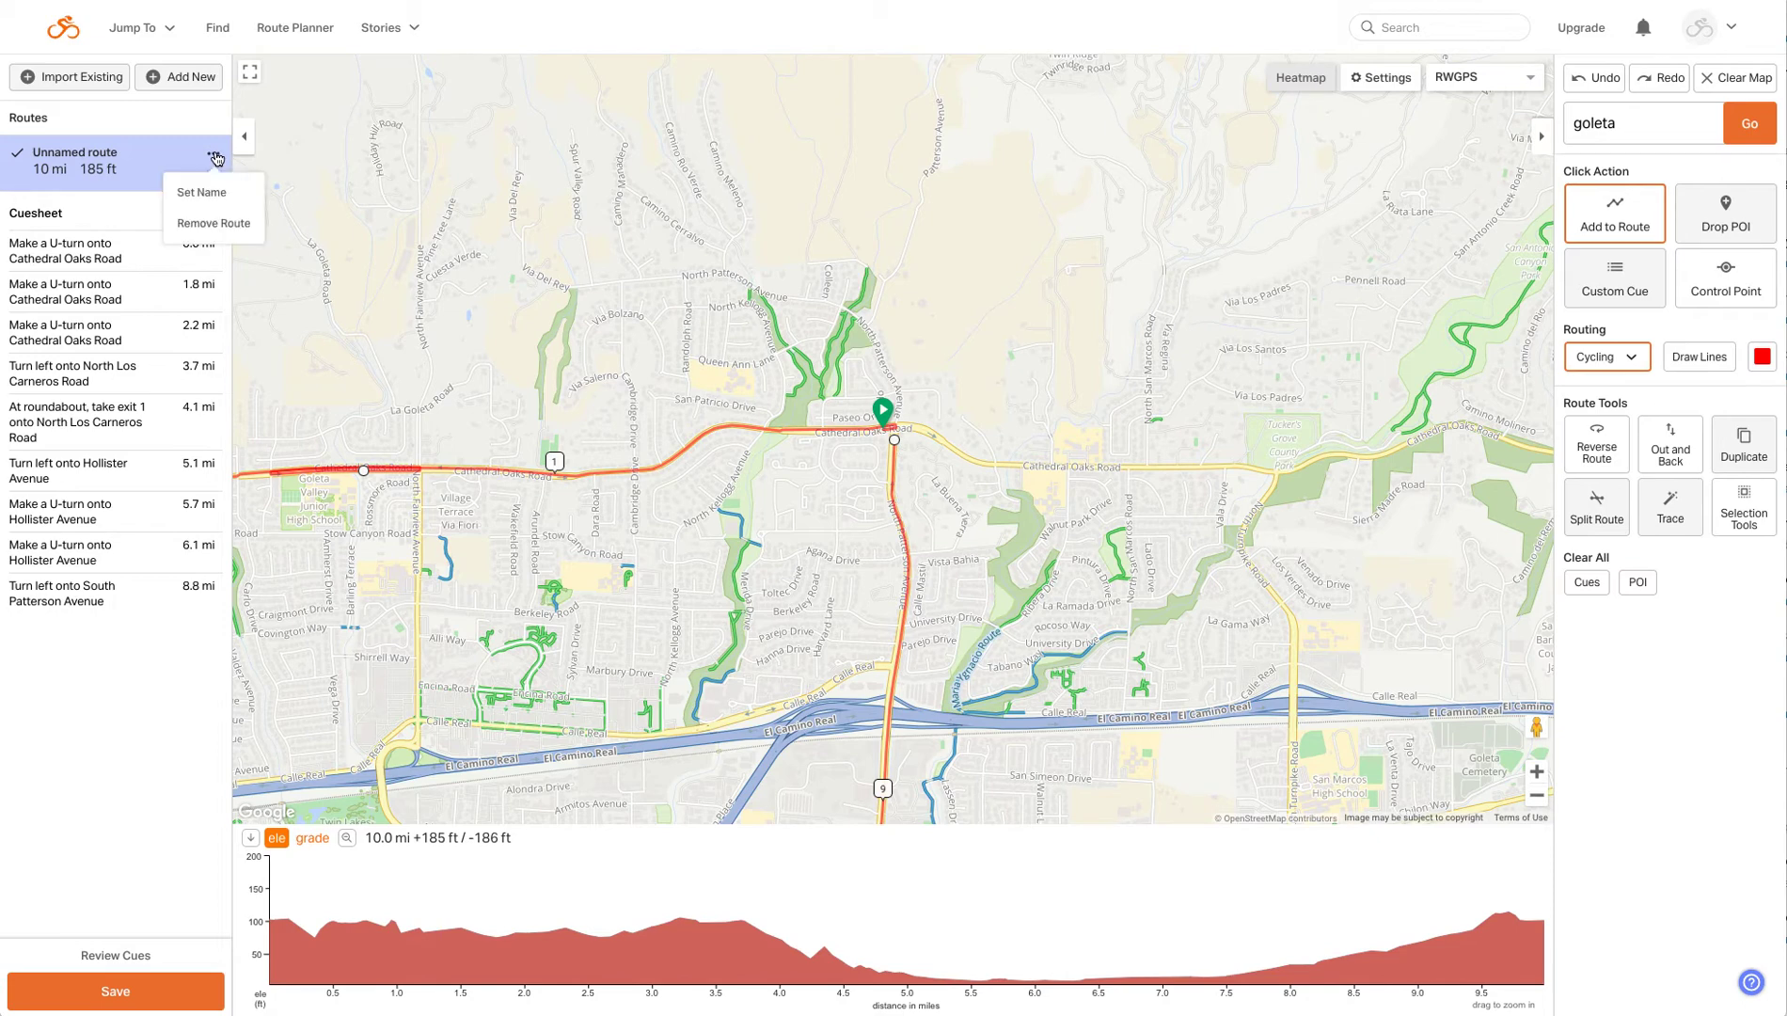
{"action": "left_click", "coordinate": [141, 743]}
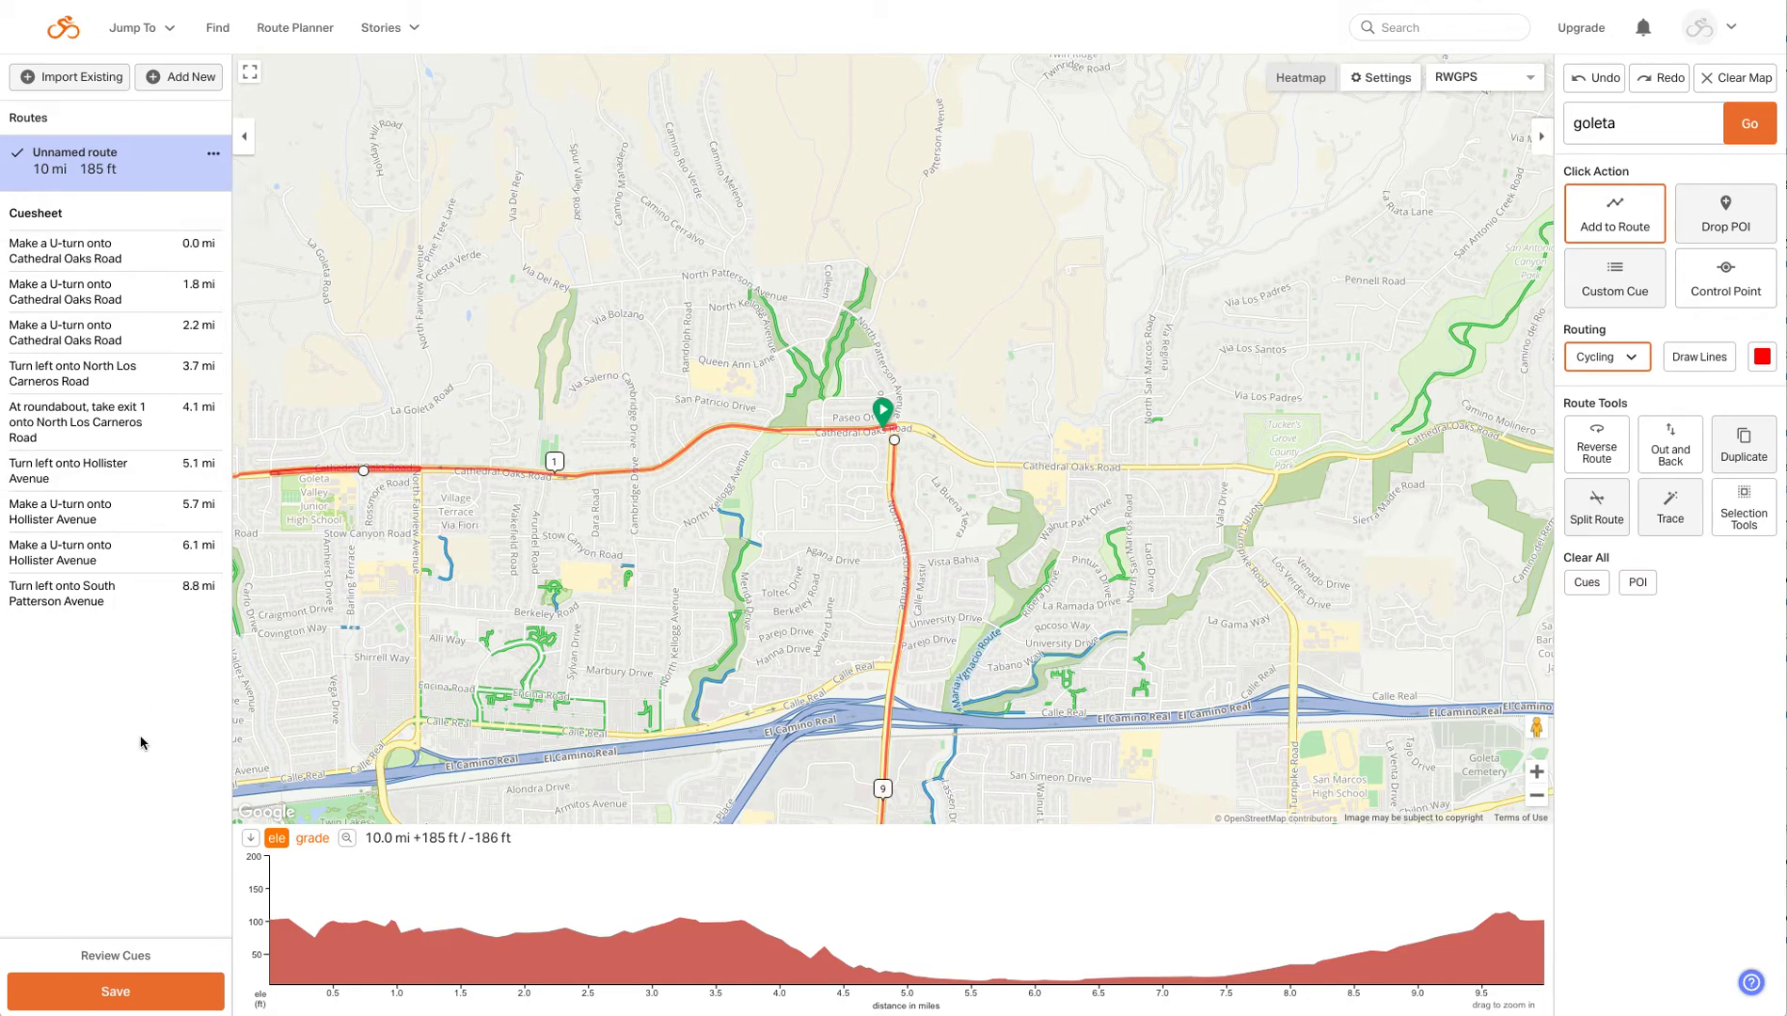
- Give the route the title 'mike demo video' and the description 'just a demo'
{"action": "left_click", "coordinate": [112, 991]}
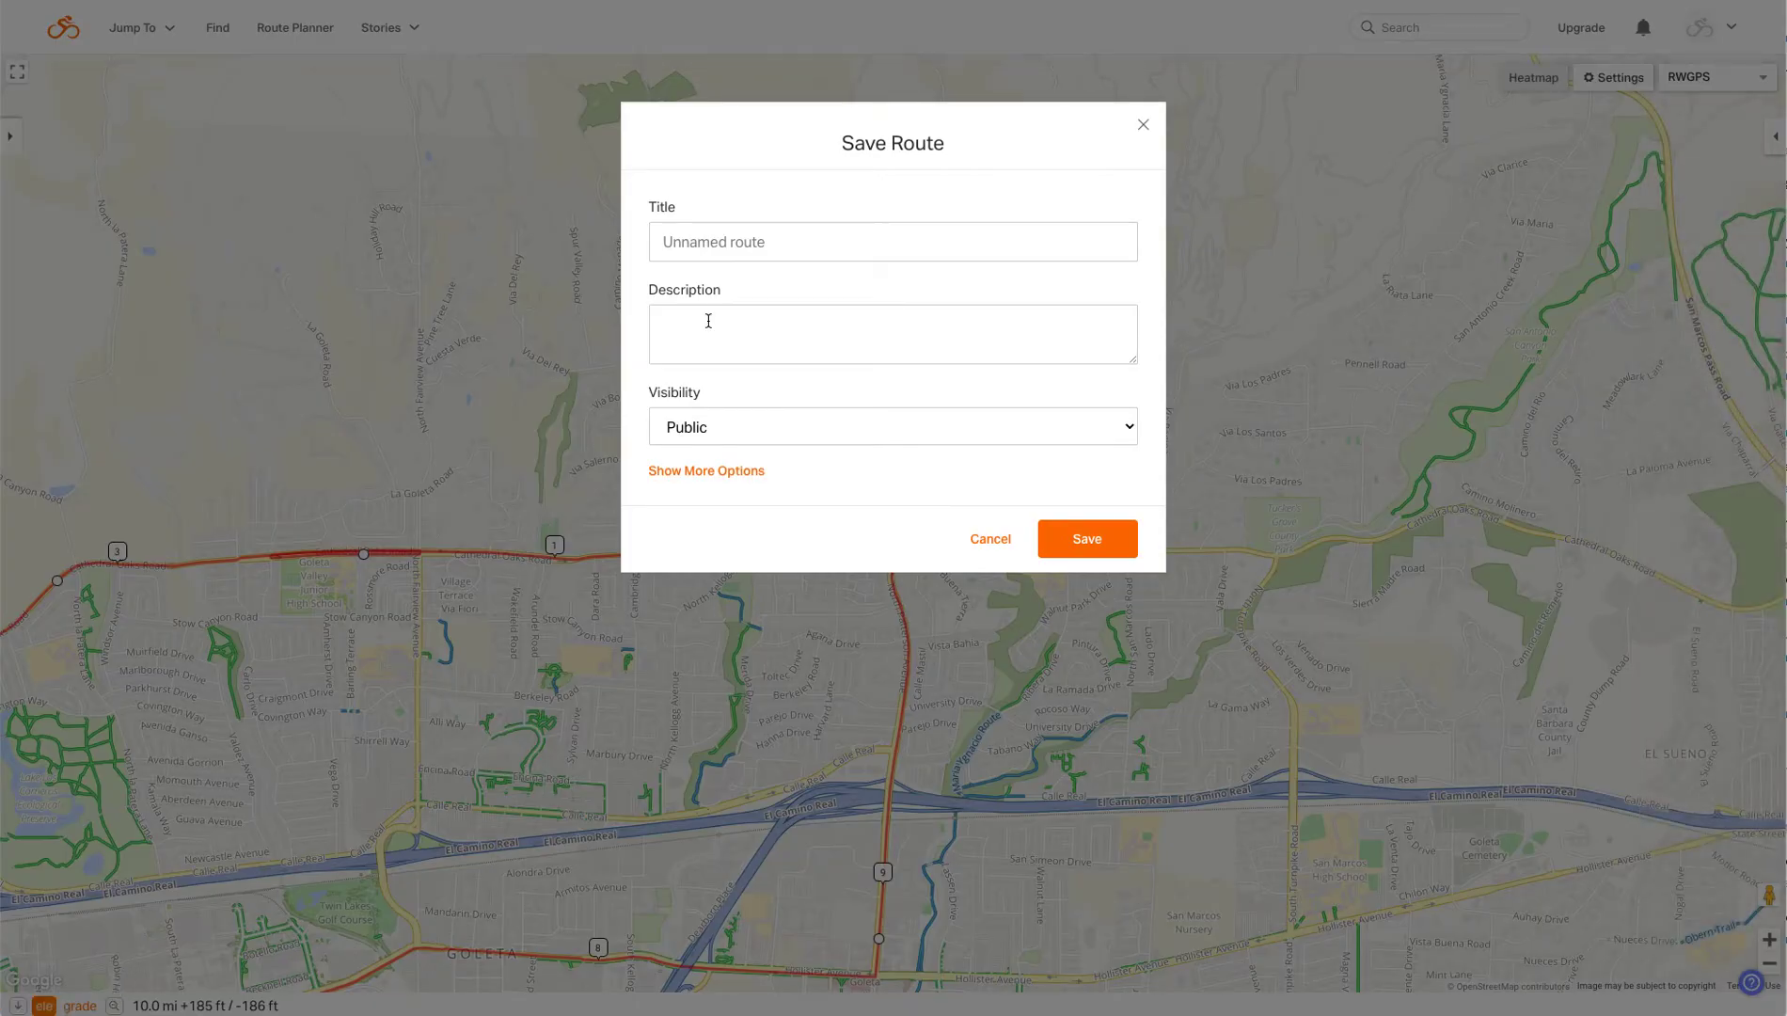
{"action": "left_click", "coordinate": [719, 243]}
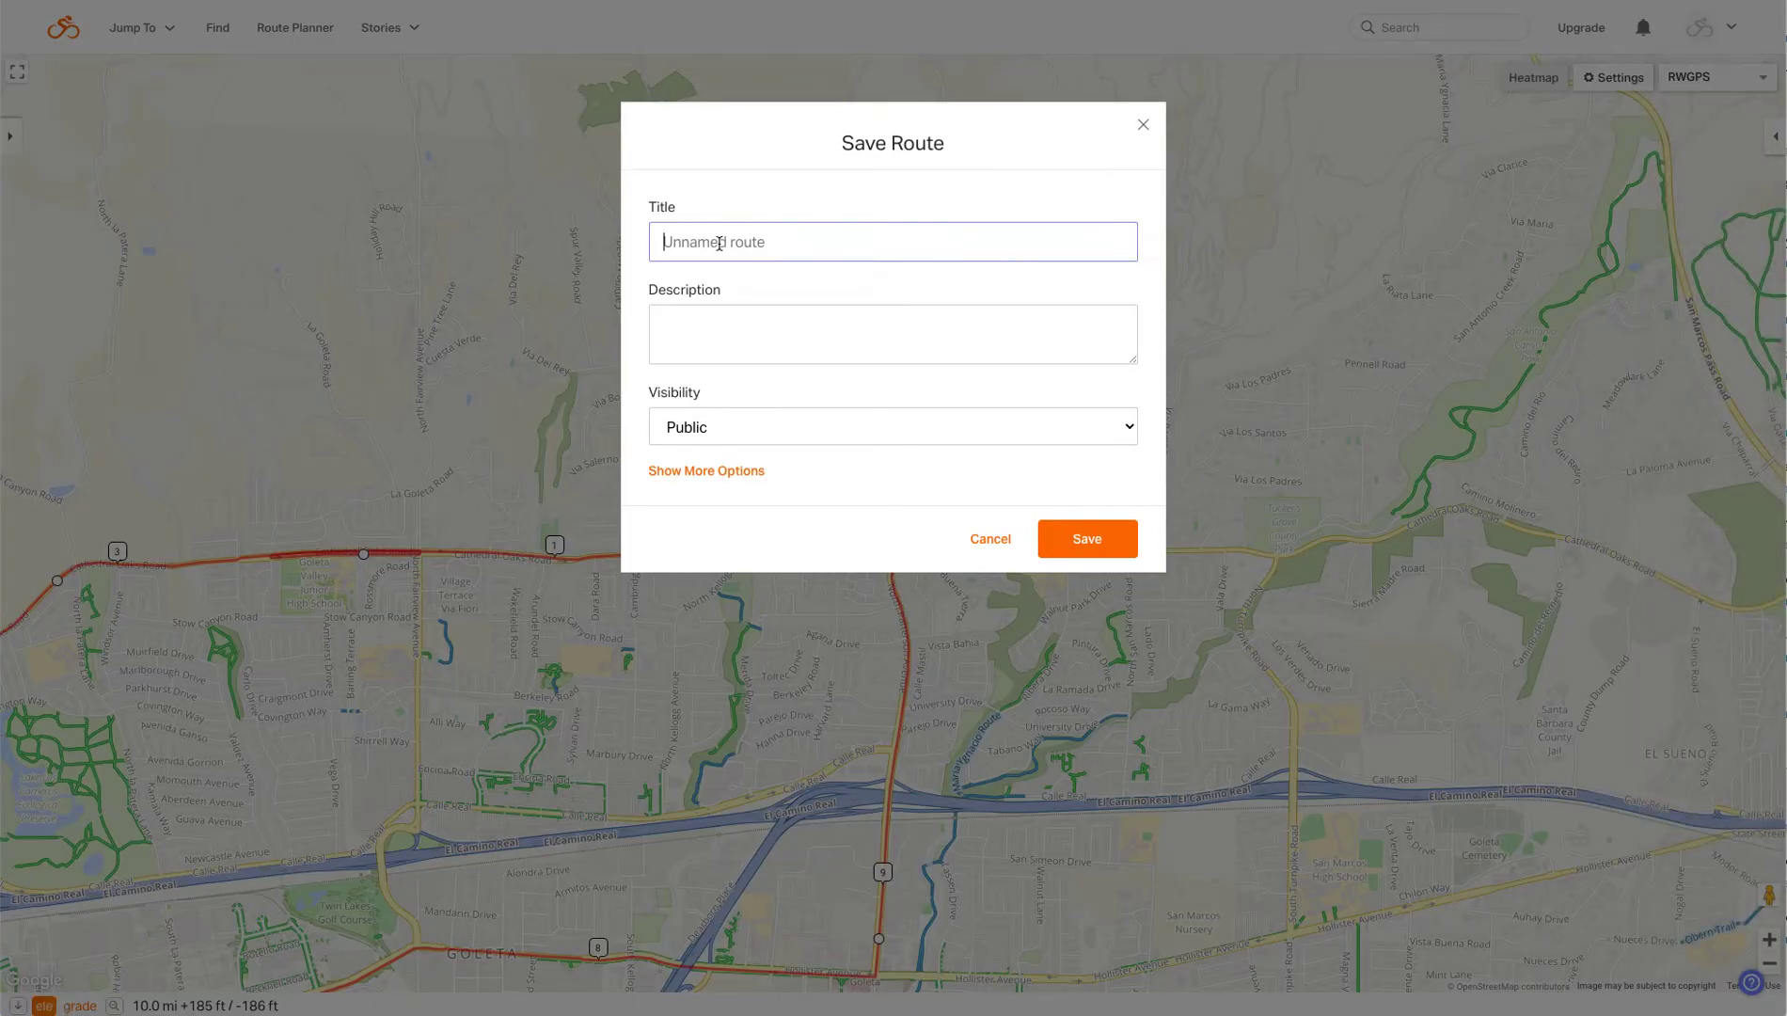
{"action": "type", "text": "mike demo video"}
{"action": "key", "text": "Tab"}
{"action": "type", "text": "just a demo"}
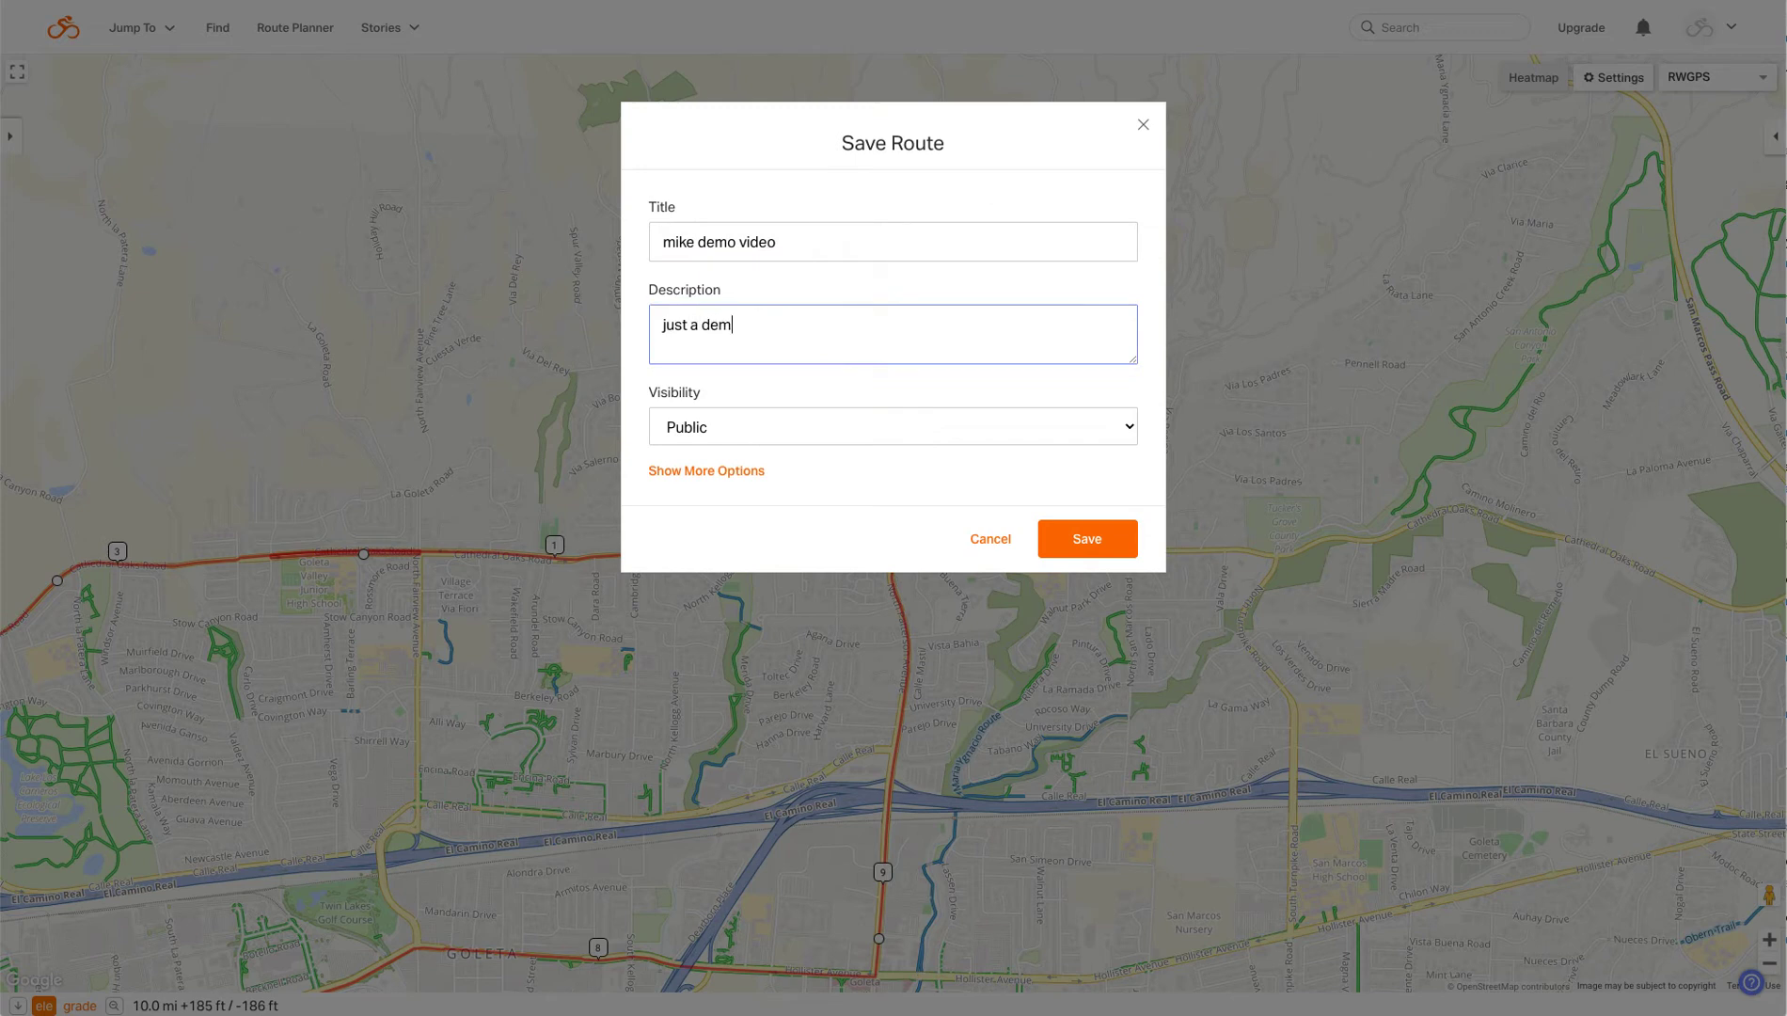
- Keep visibility Public, tag the route for Cycling and Mountain Biking, and save it
{"action": "left_click", "coordinate": [707, 438]}
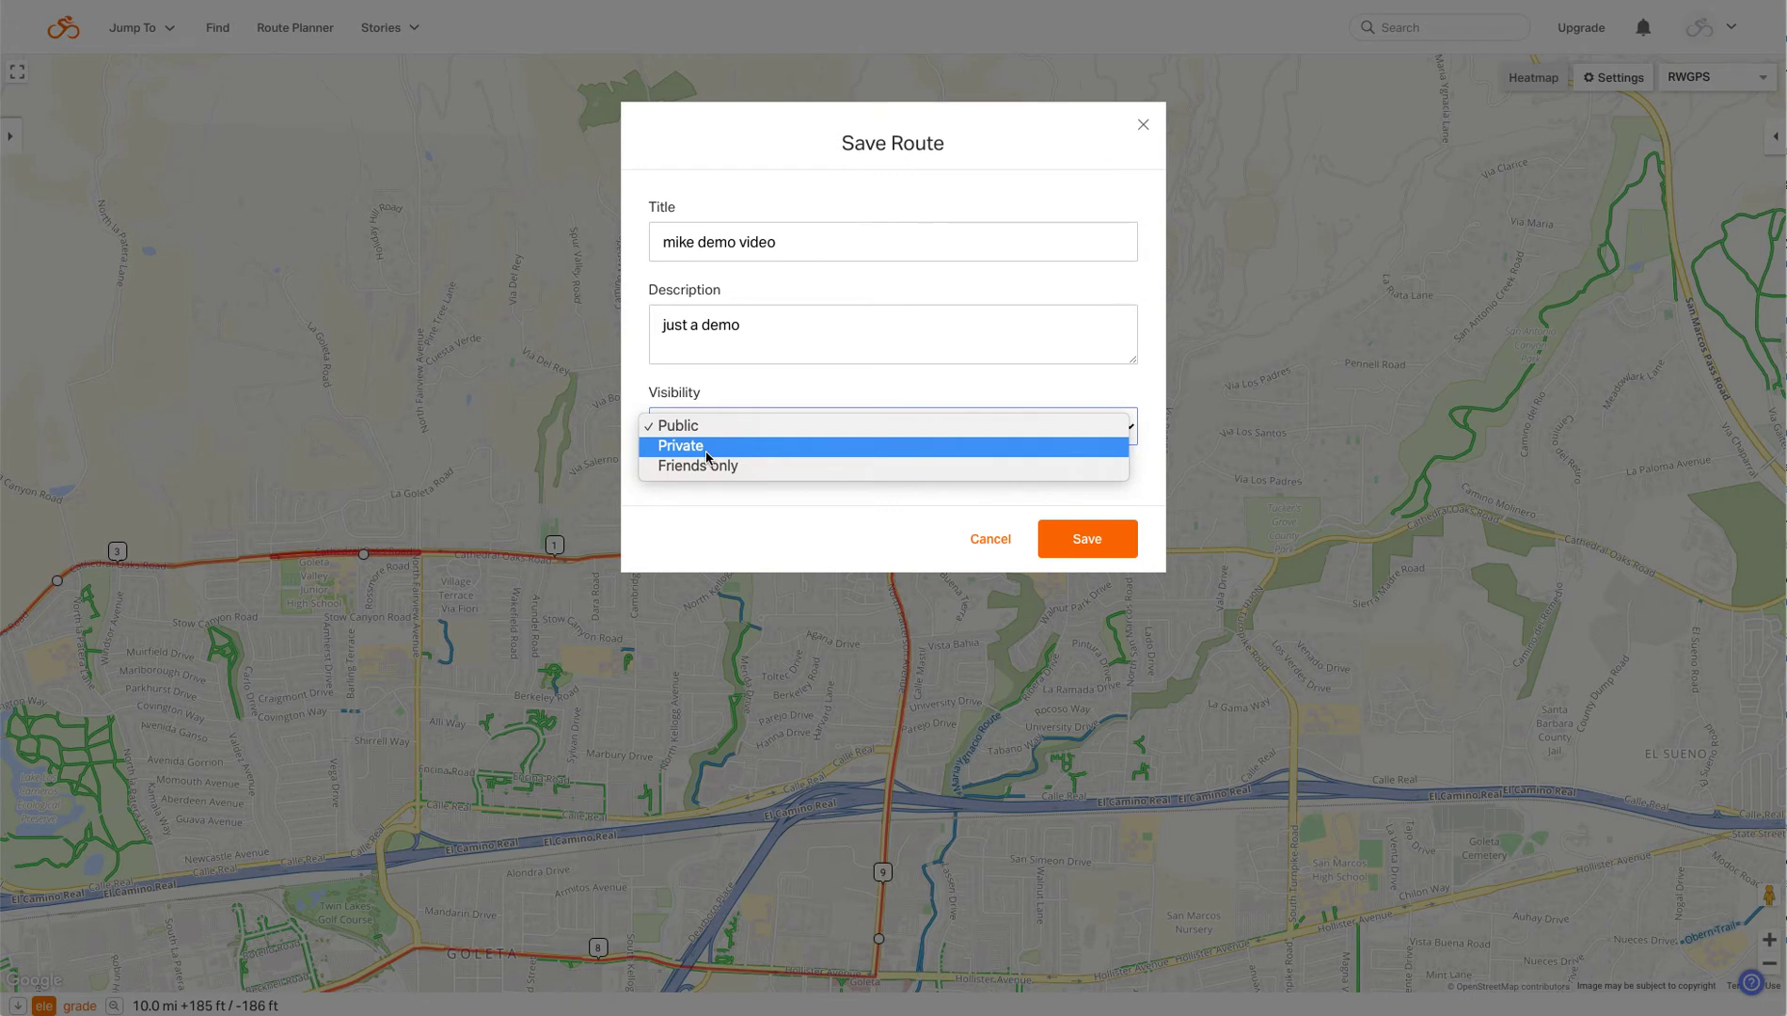
{"action": "left_click", "coordinate": [724, 516]}
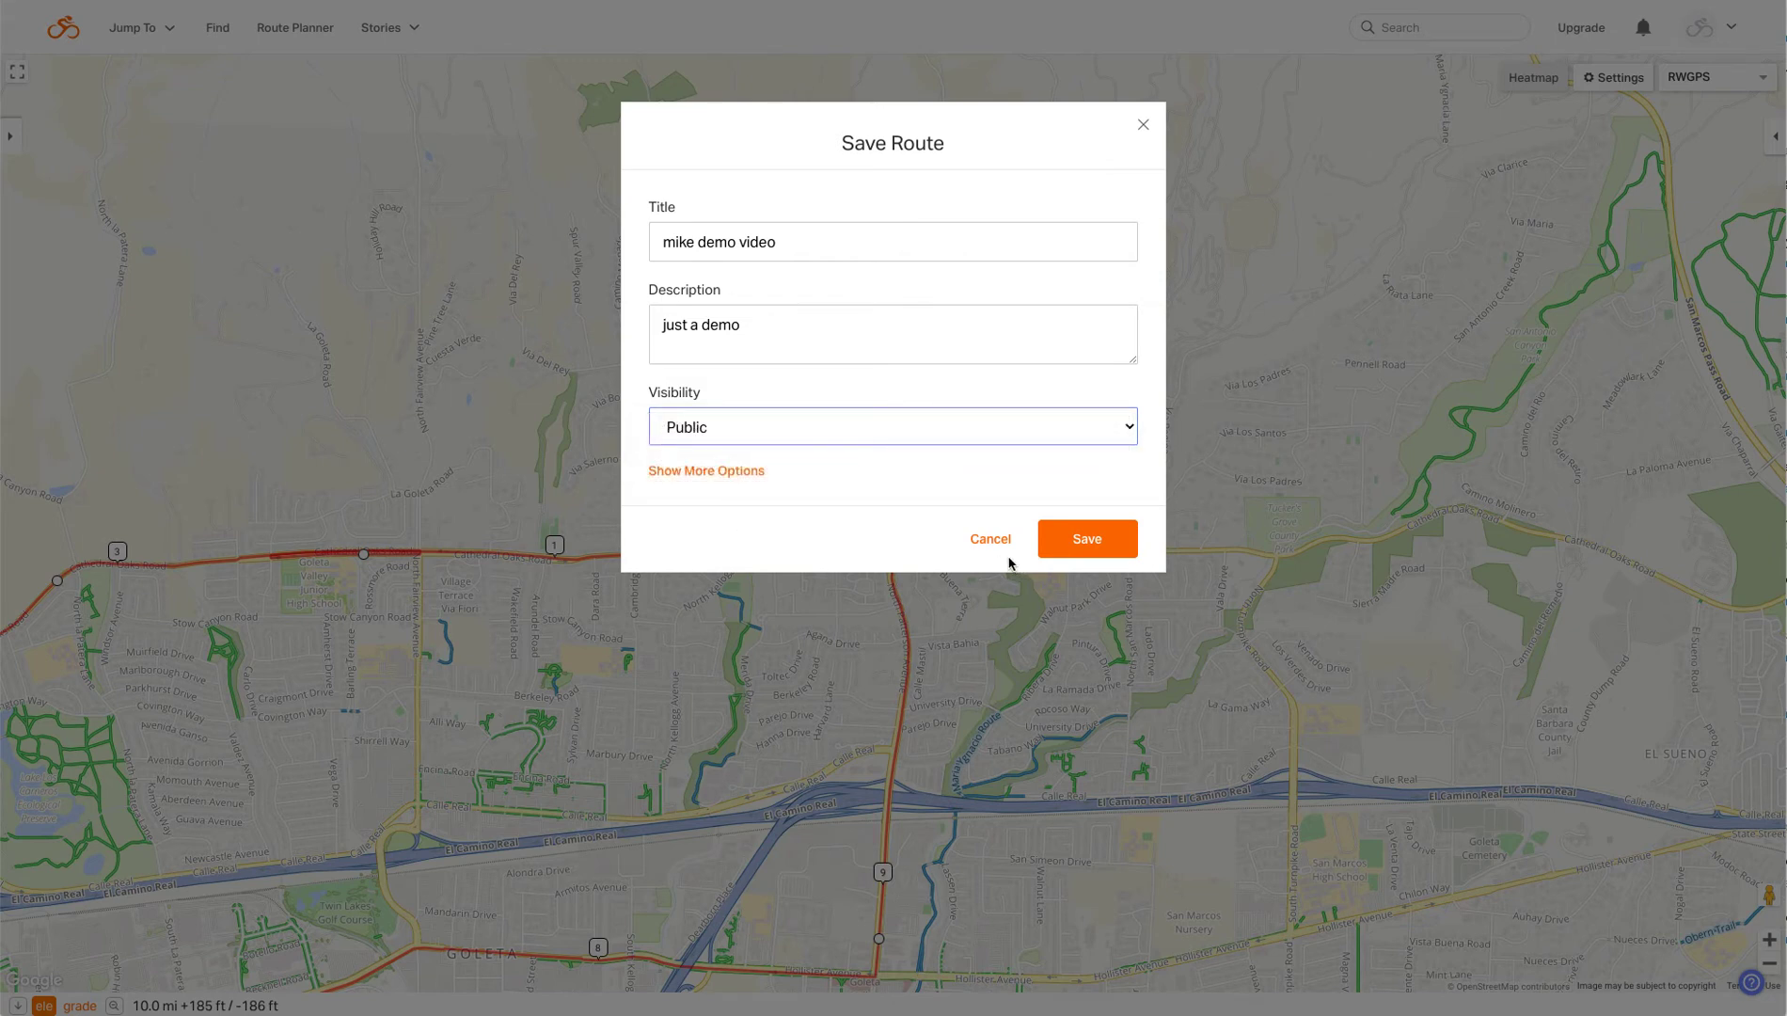
{"action": "left_click", "coordinate": [747, 473]}
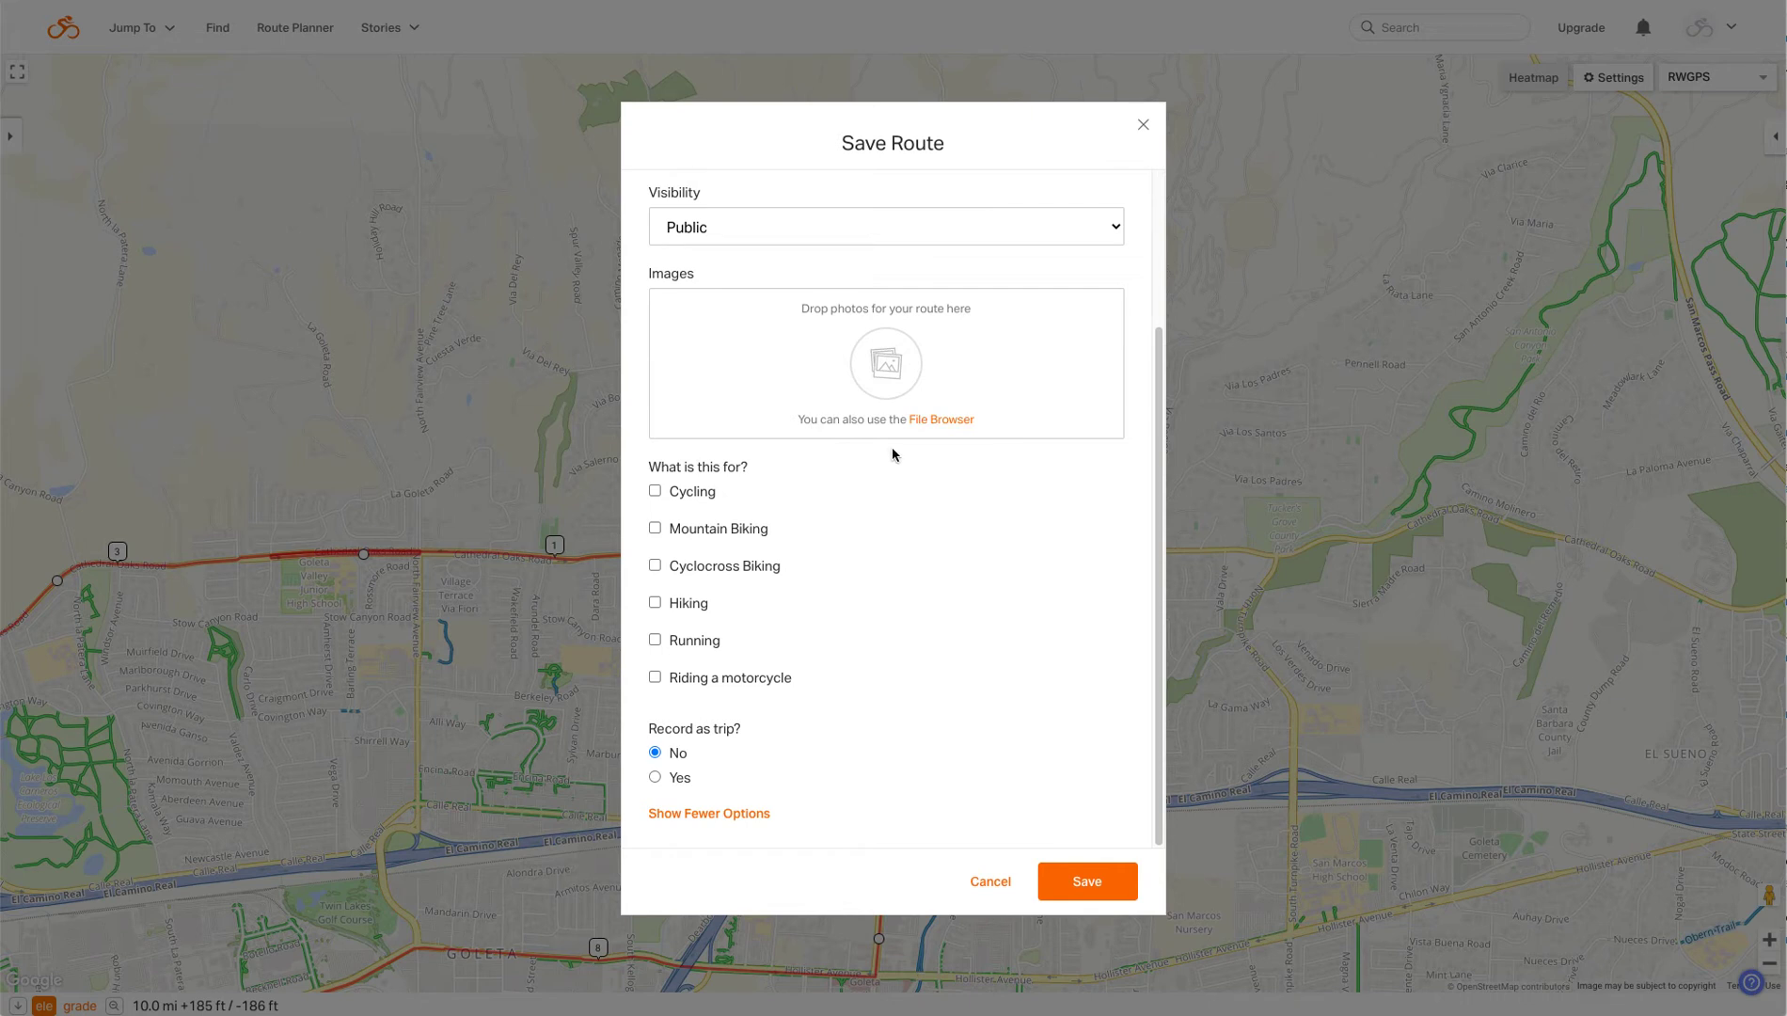
{"action": "left_click", "coordinate": [655, 491]}
{"action": "left_click", "coordinate": [655, 529]}
{"action": "left_click", "coordinate": [1081, 883]}
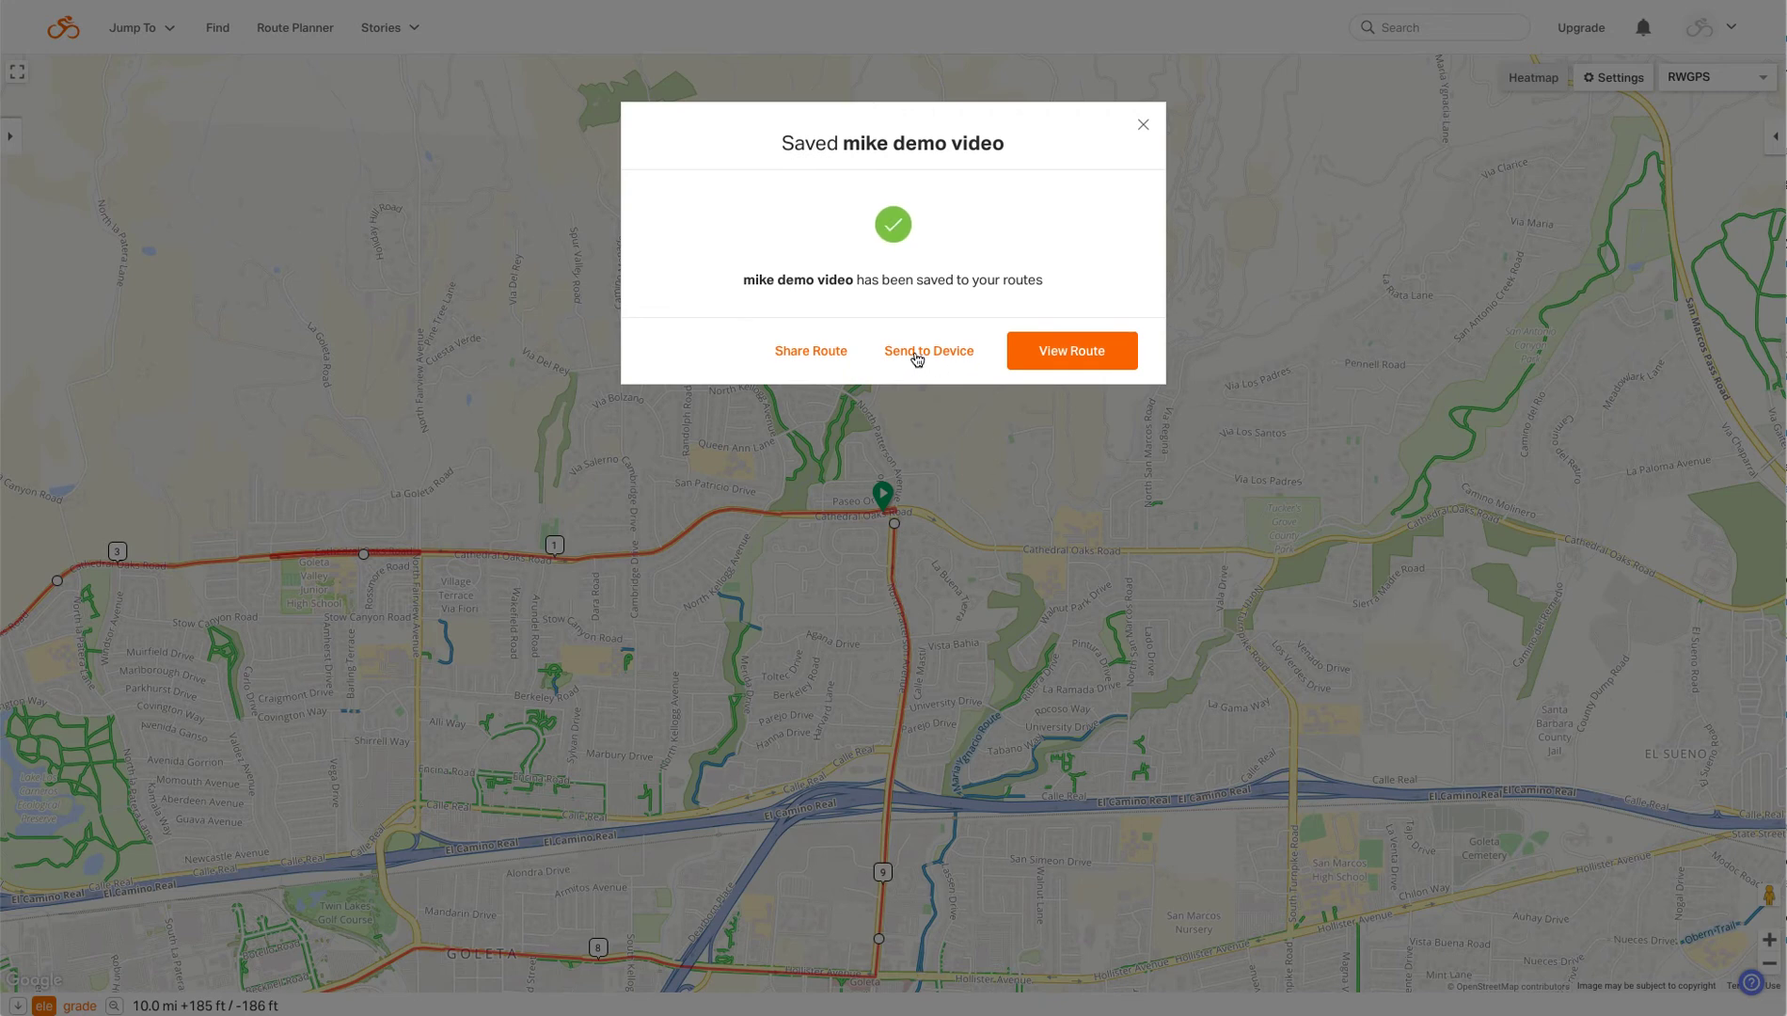
- Copy the saved route's share link and close the Share dialog
{"action": "left_click", "coordinate": [806, 353]}
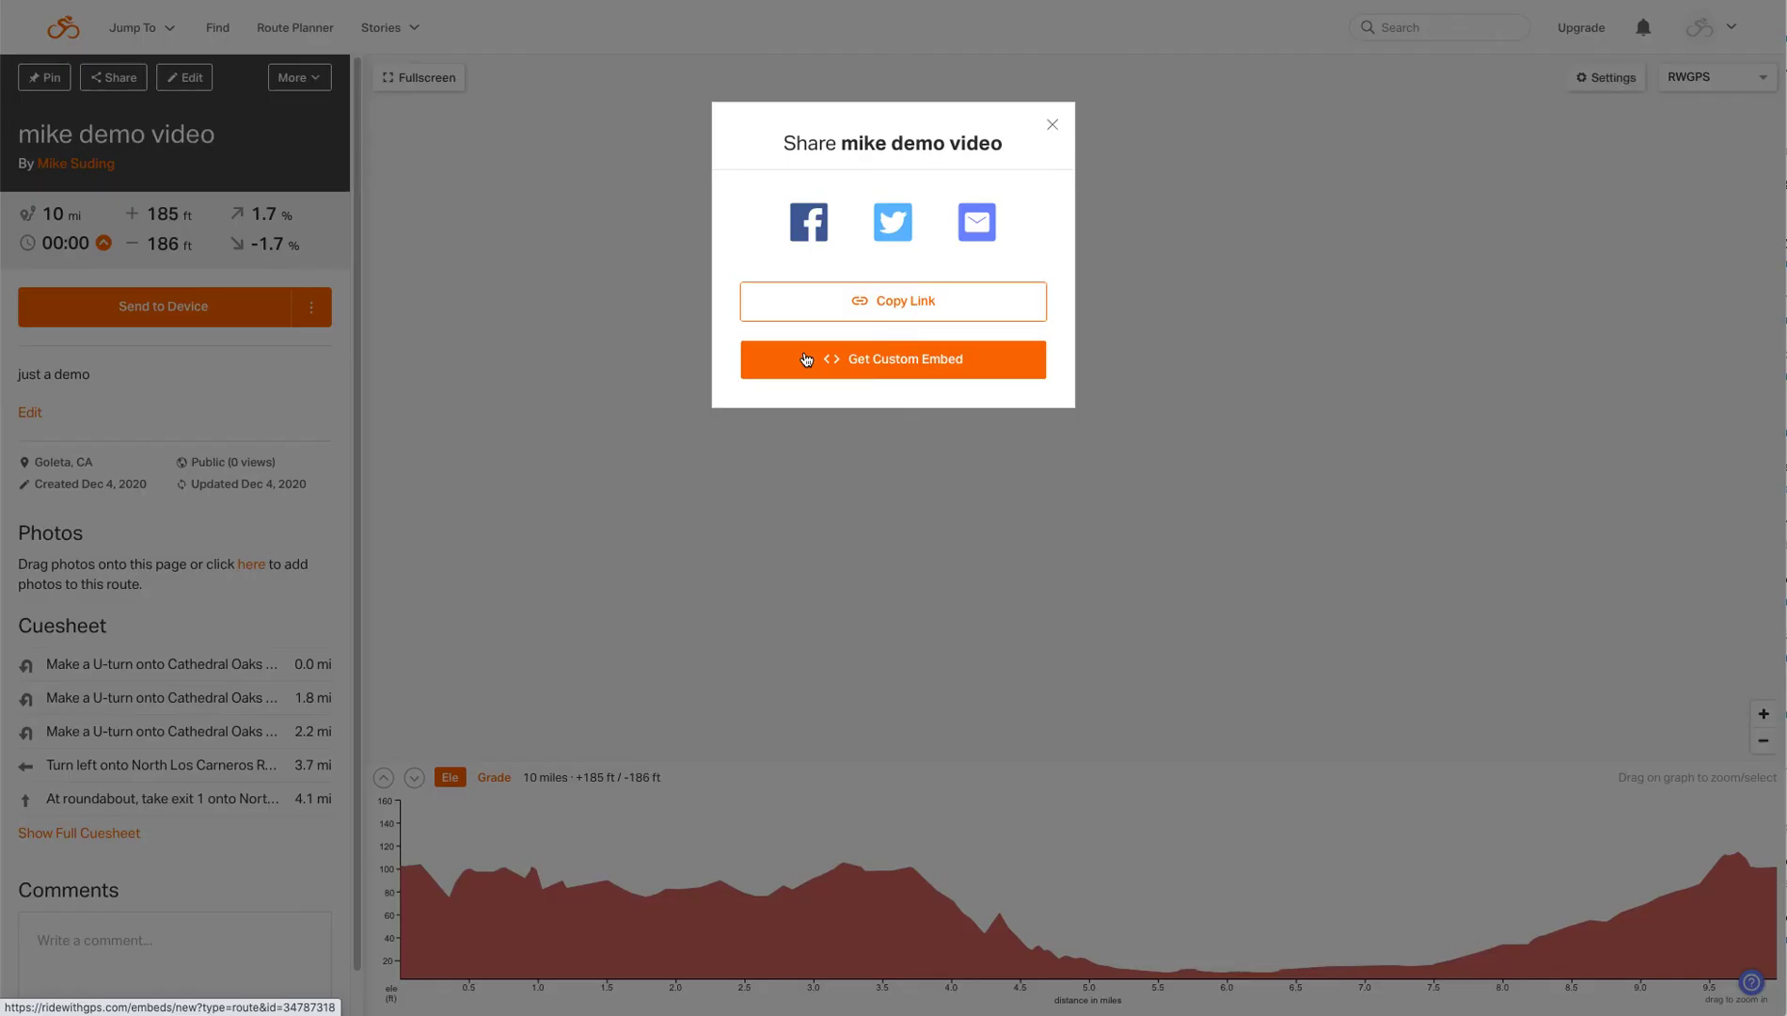
{"action": "left_click", "coordinate": [887, 303]}
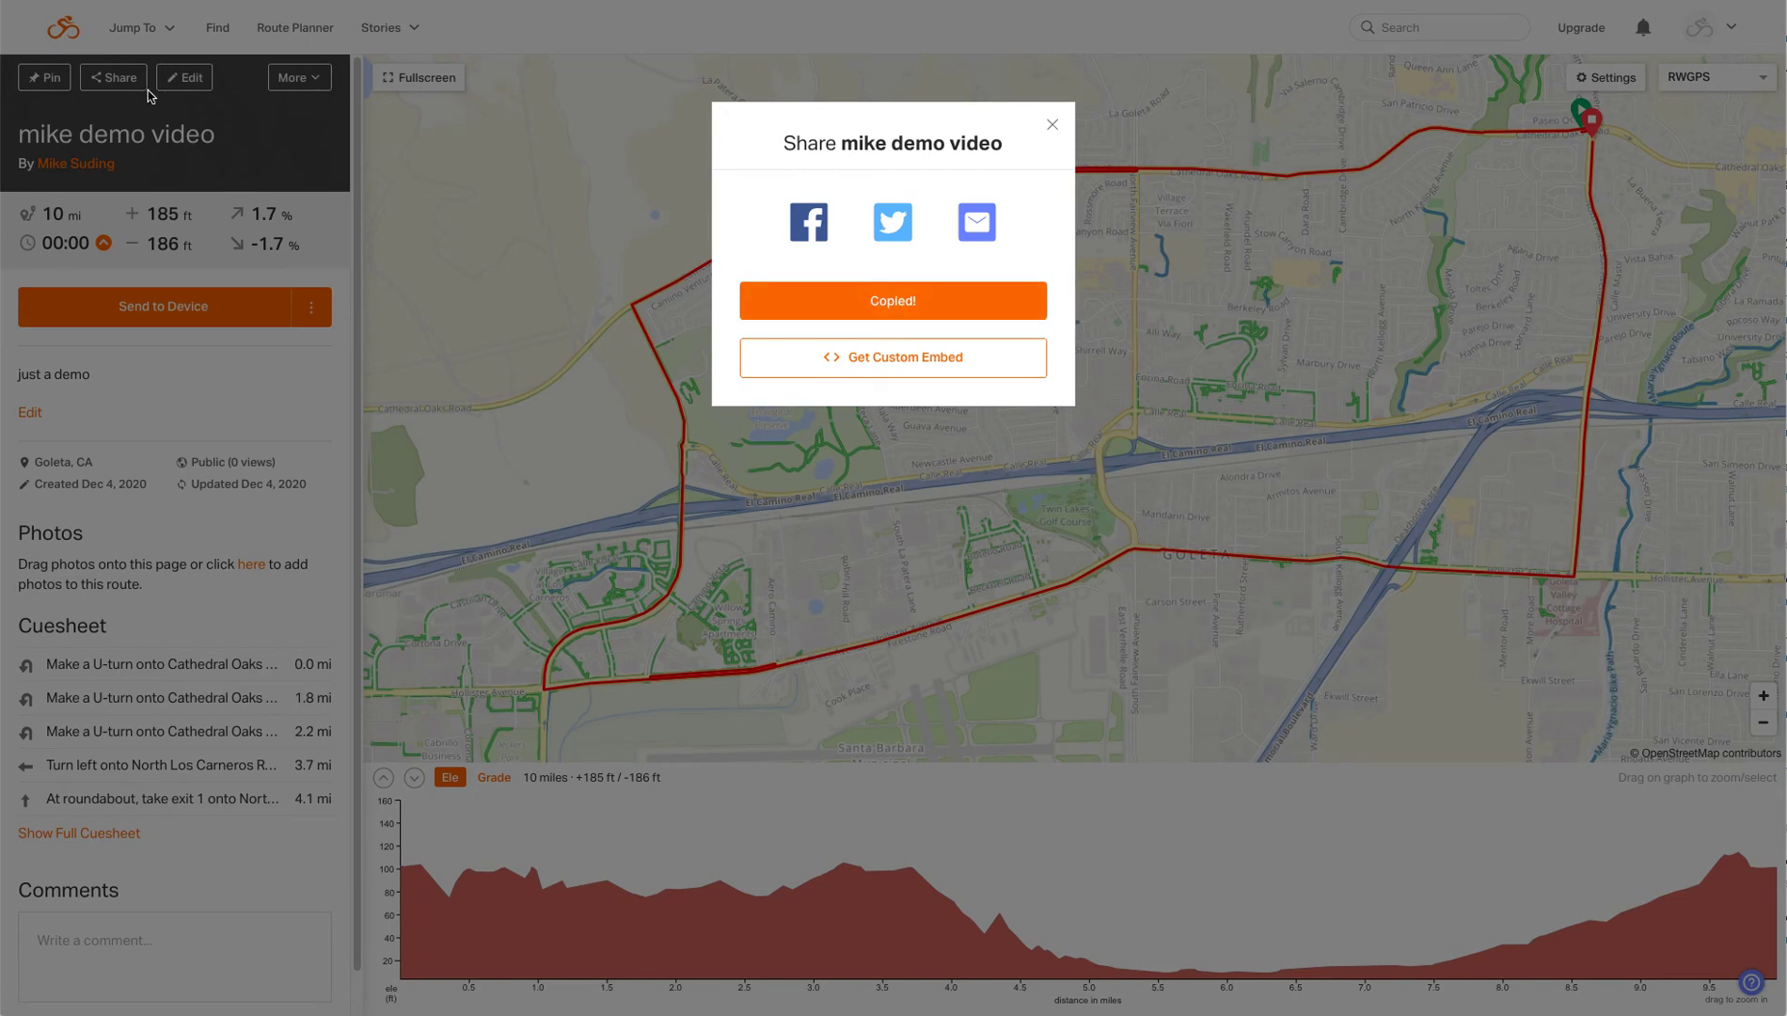
{"action": "left_click", "coordinate": [1053, 126]}
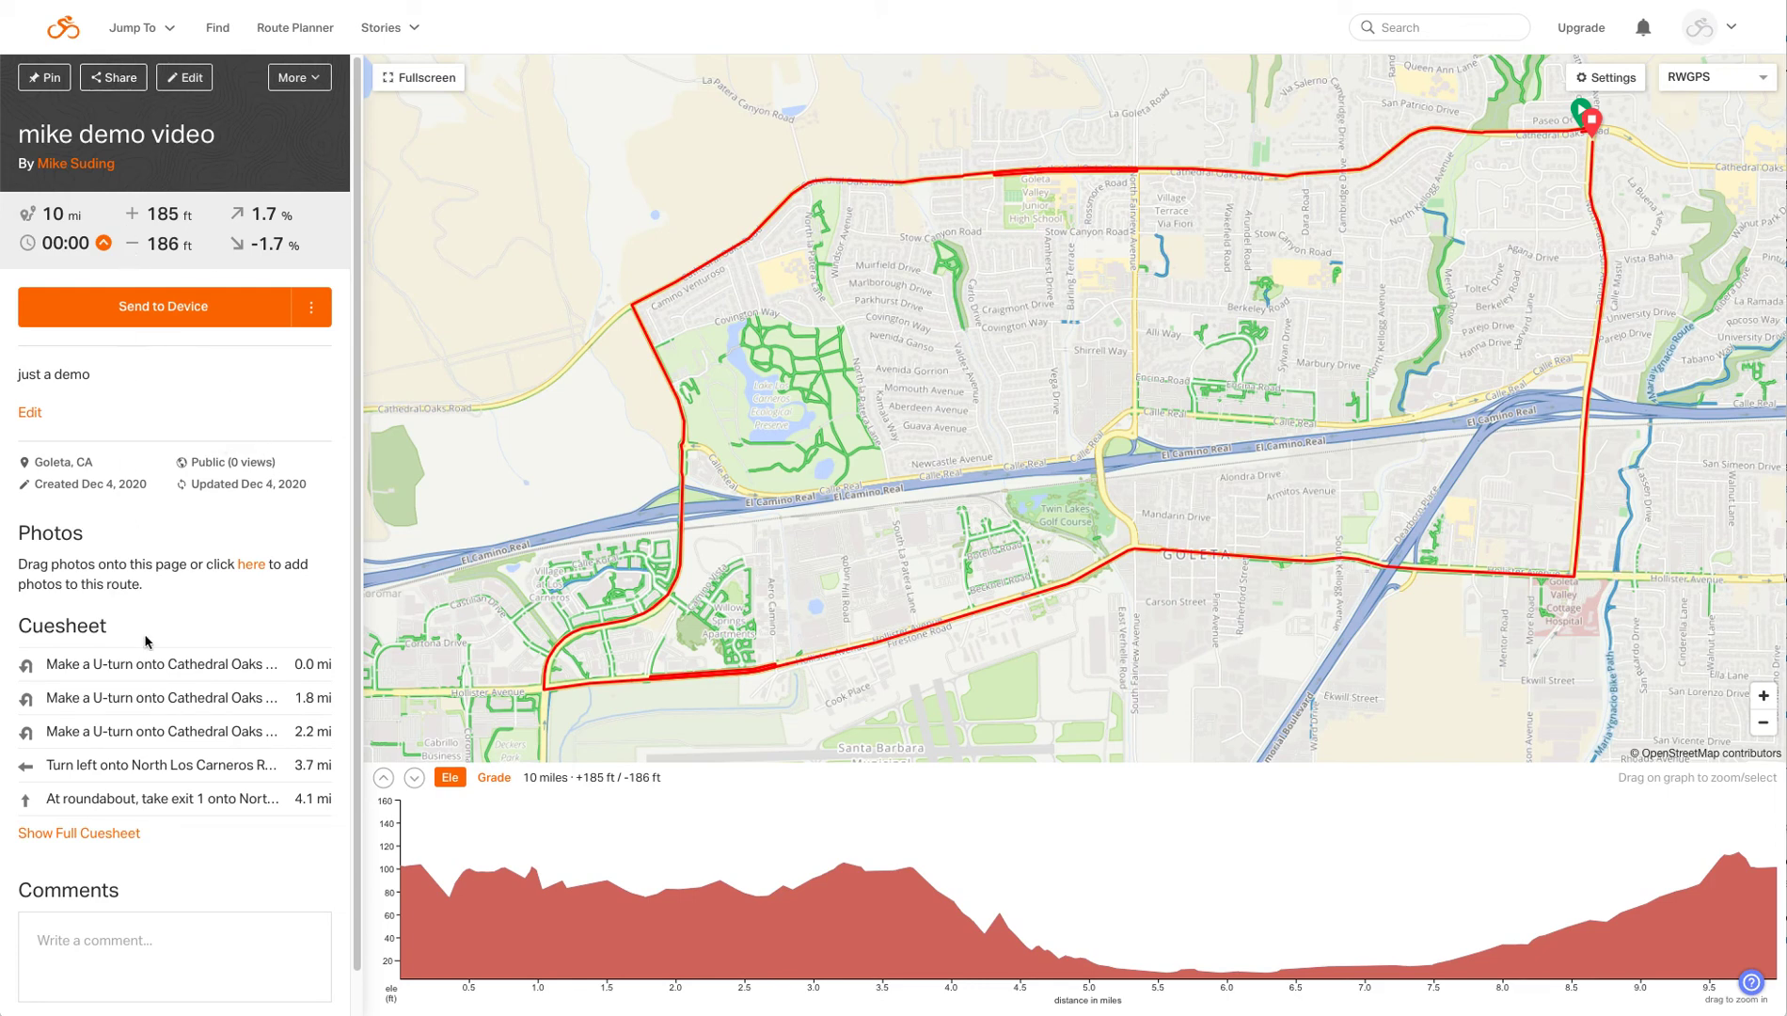
- Open the RWGPS map-layer dropdown to list the available base map styles
{"action": "mouse_move", "coordinate": [141, 666]}
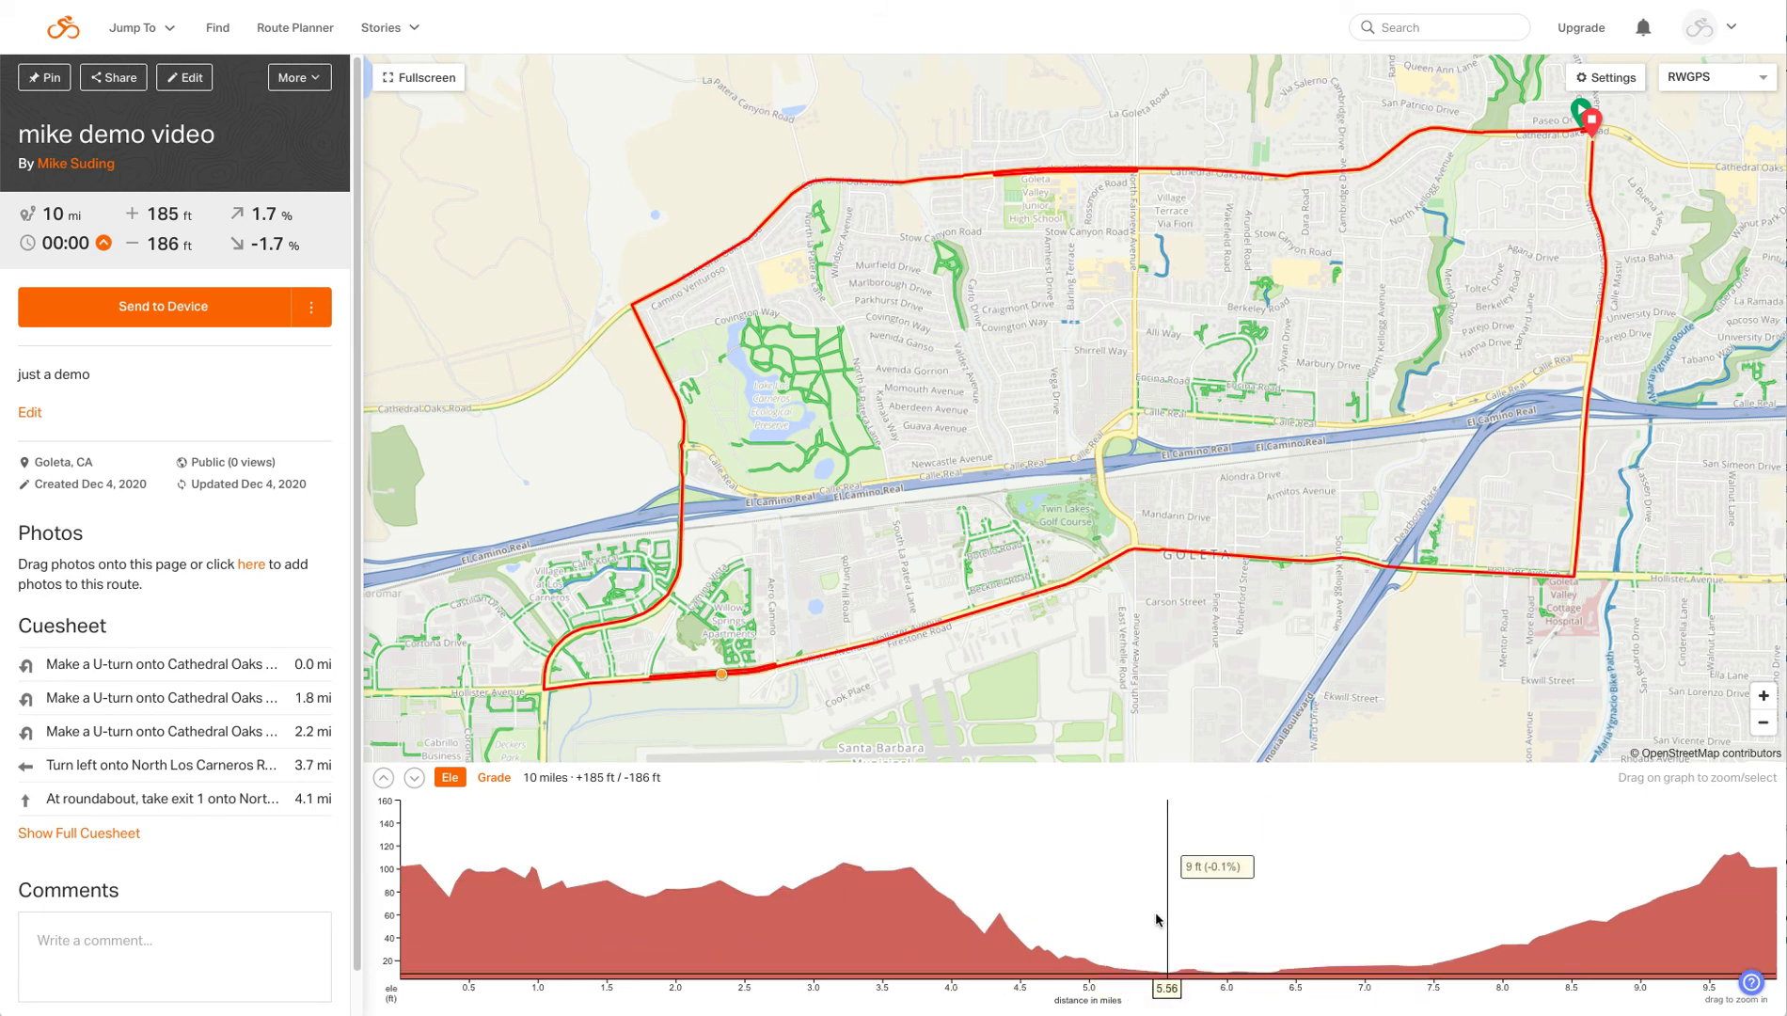
{"action": "left_click", "coordinate": [1698, 80]}
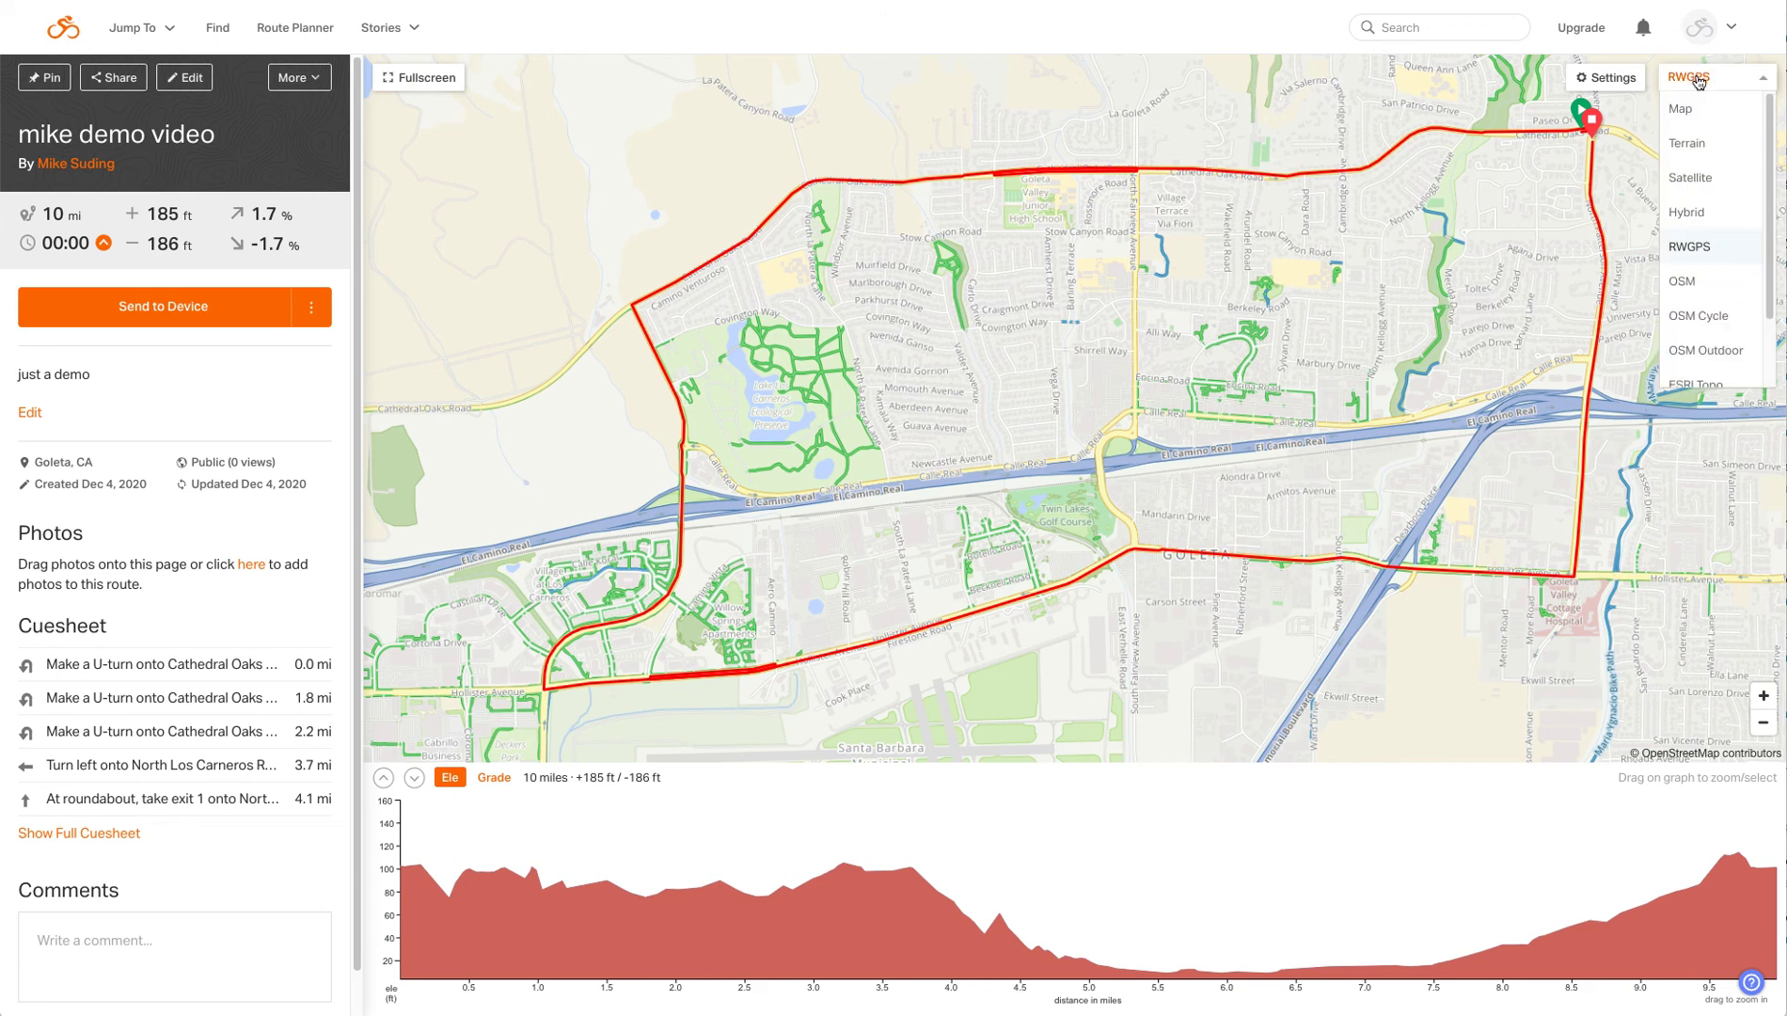